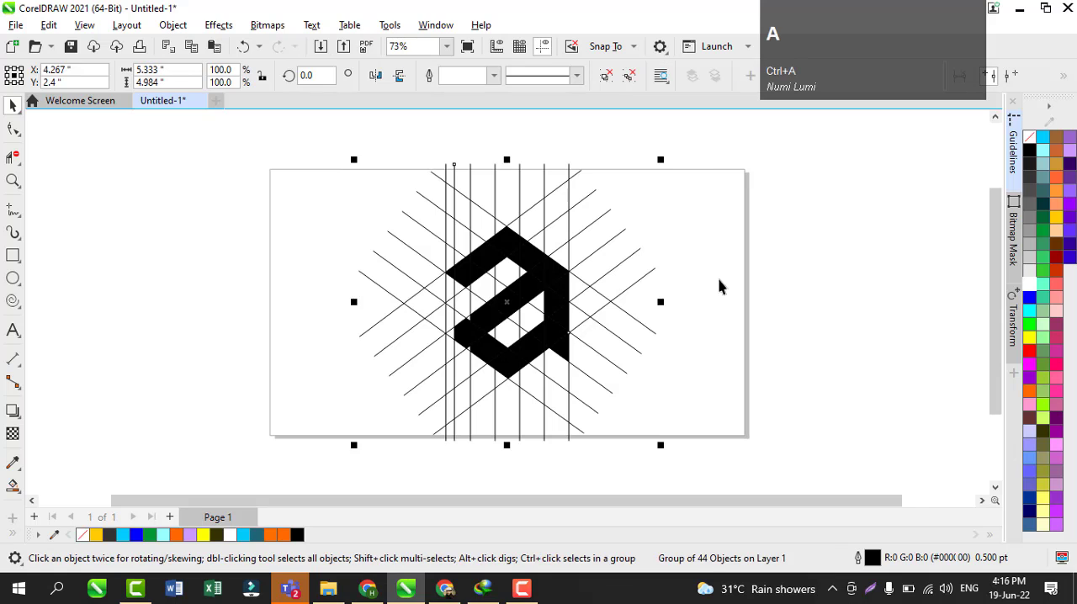
Step: Move the finished reference logo with its grid off the page to the left and deselect it
{"action": "left_click_drag", "start_coordinate": [538, 292], "coordinate": [210, 296]}
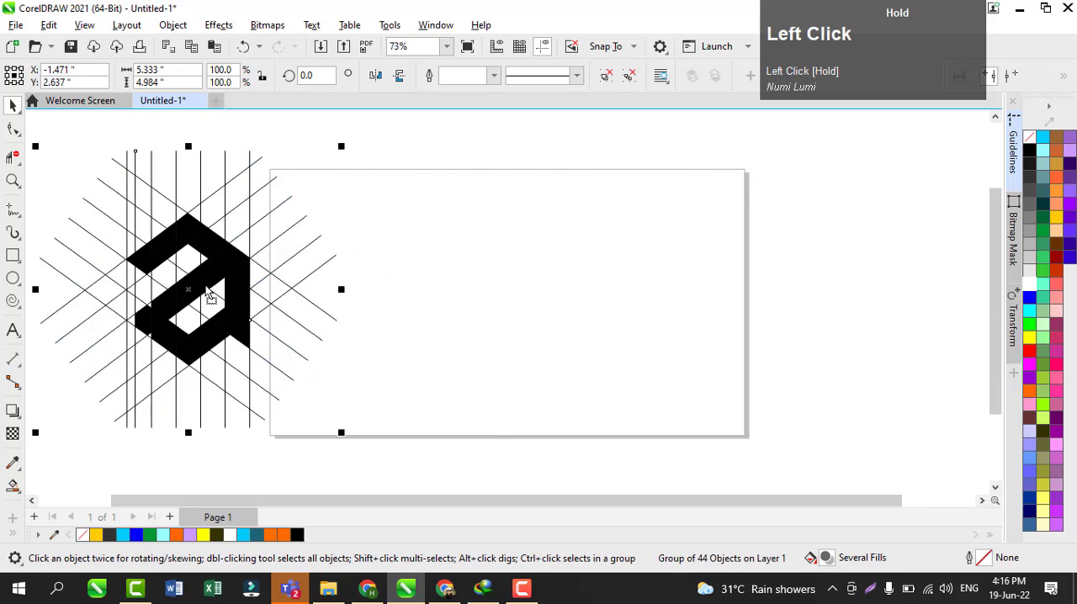
{"action": "left_click", "coordinate": [468, 329]}
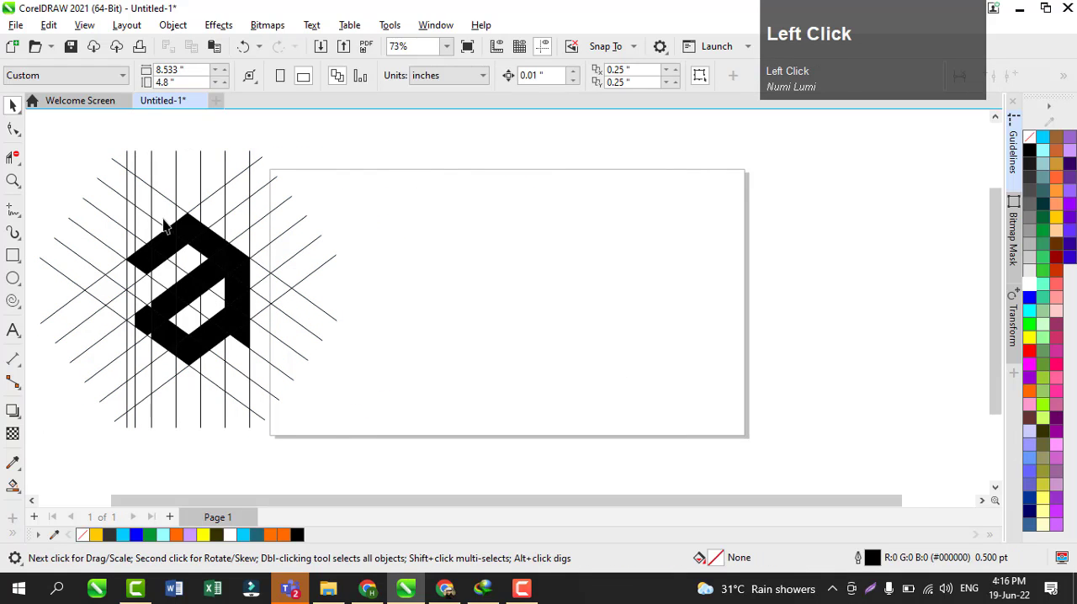
Step: Draw a straight vertical line about 5.4 in long through the right half of the page
{"action": "left_click", "coordinate": [13, 210]}
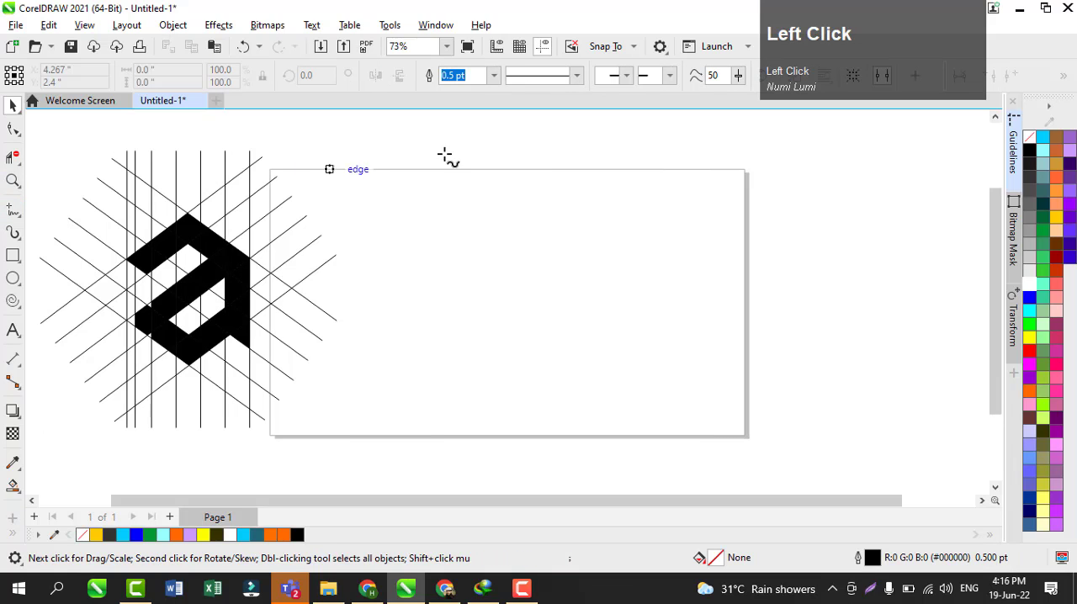
{"action": "left_click", "coordinate": [556, 156]}
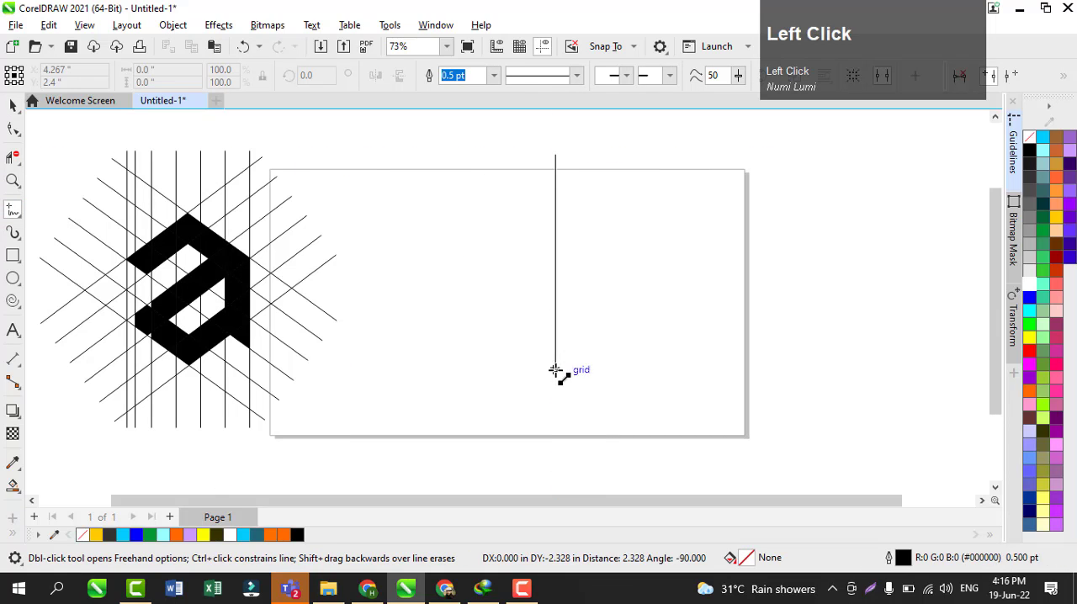
{"action": "left_click", "coordinate": [554, 460]}
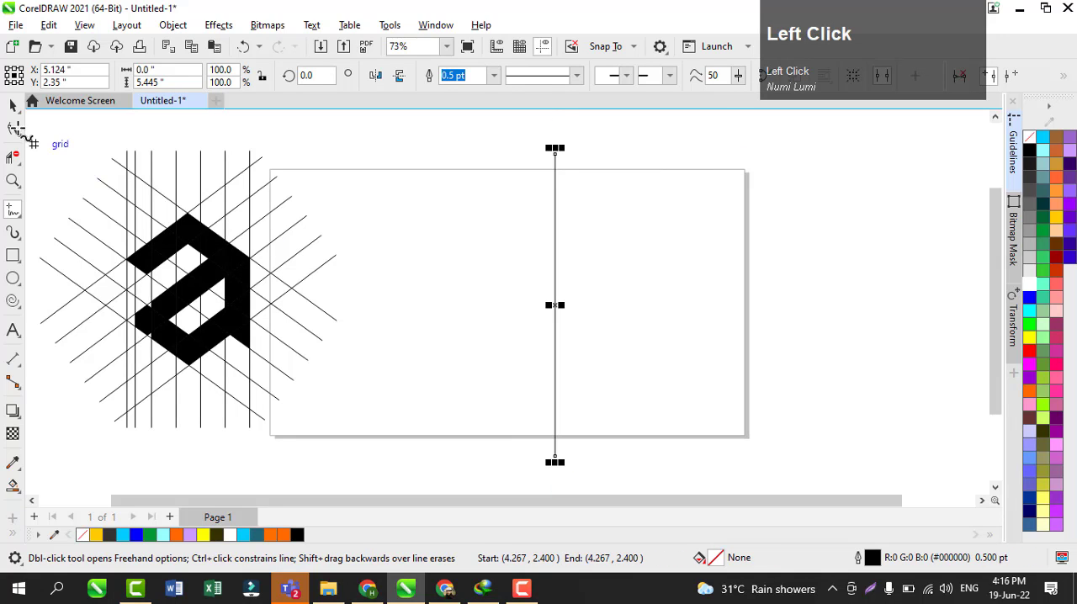
{"action": "left_click", "coordinate": [13, 105]}
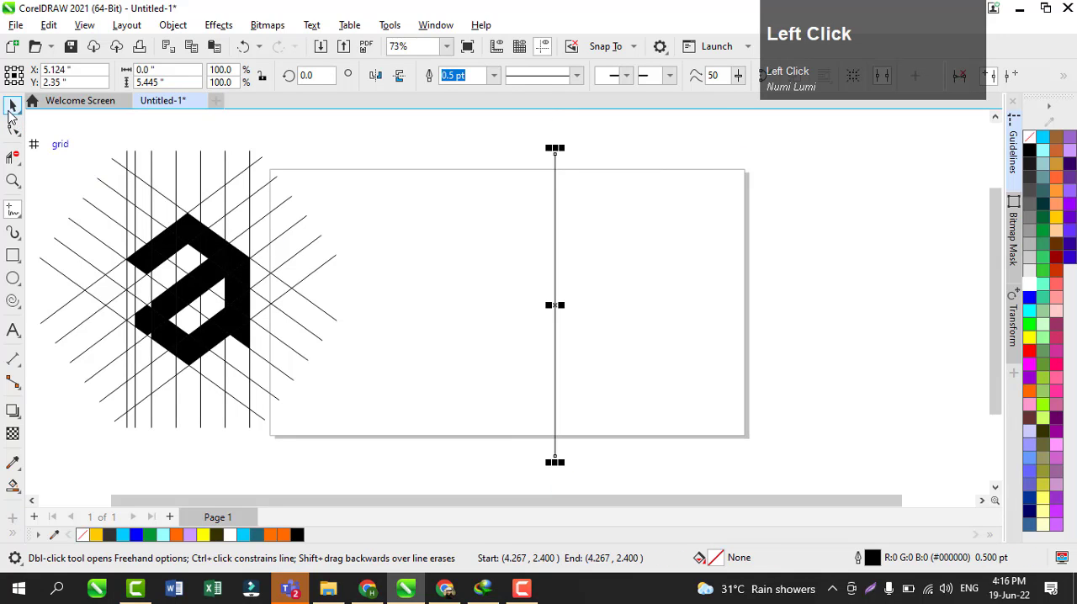
Step: Duplicate the vertical line about 0.61 in to the right and repeat the copy until there are seven evenly spaced lines
{"action": "left_click", "coordinate": [553, 307], "text": "shift"}
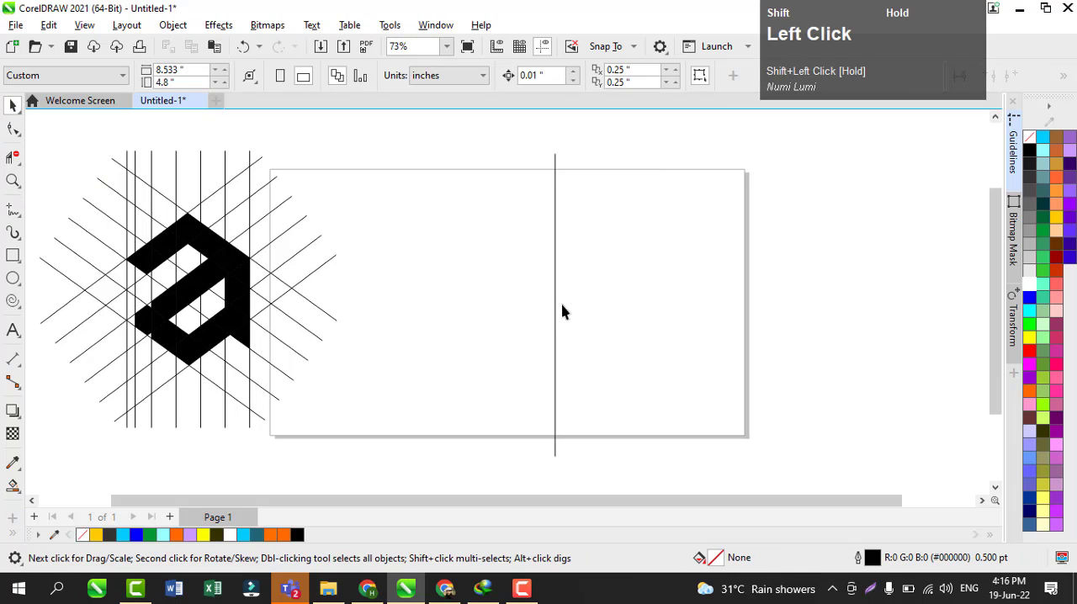
{"action": "left_click", "coordinate": [555, 308]}
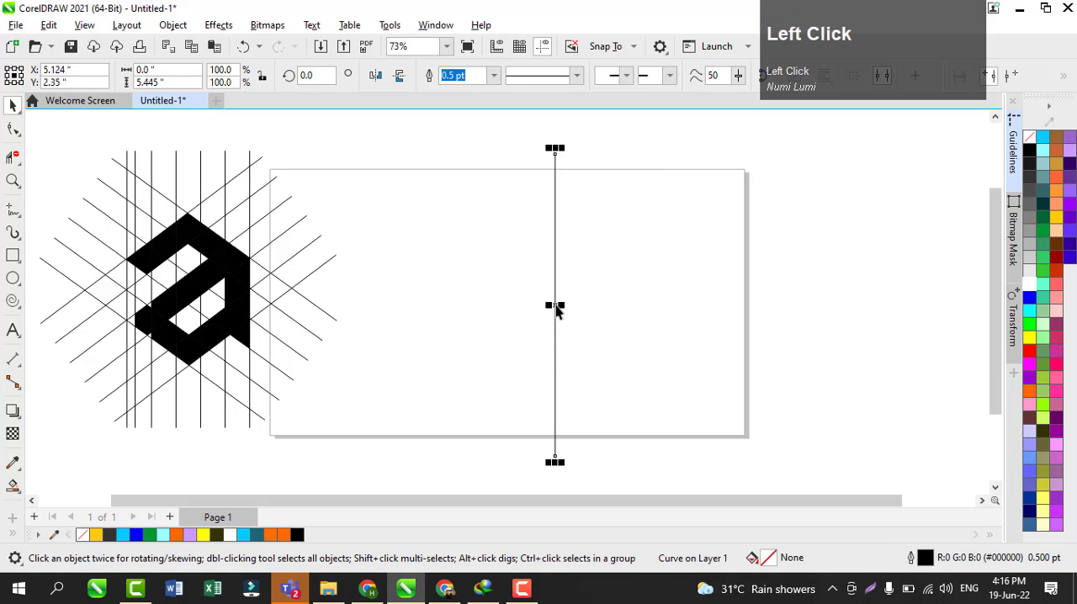
{"action": "left_click_drag", "start_coordinate": [556, 310], "coordinate": [588, 309]}
{"action": "right_click", "coordinate": [589, 308]}
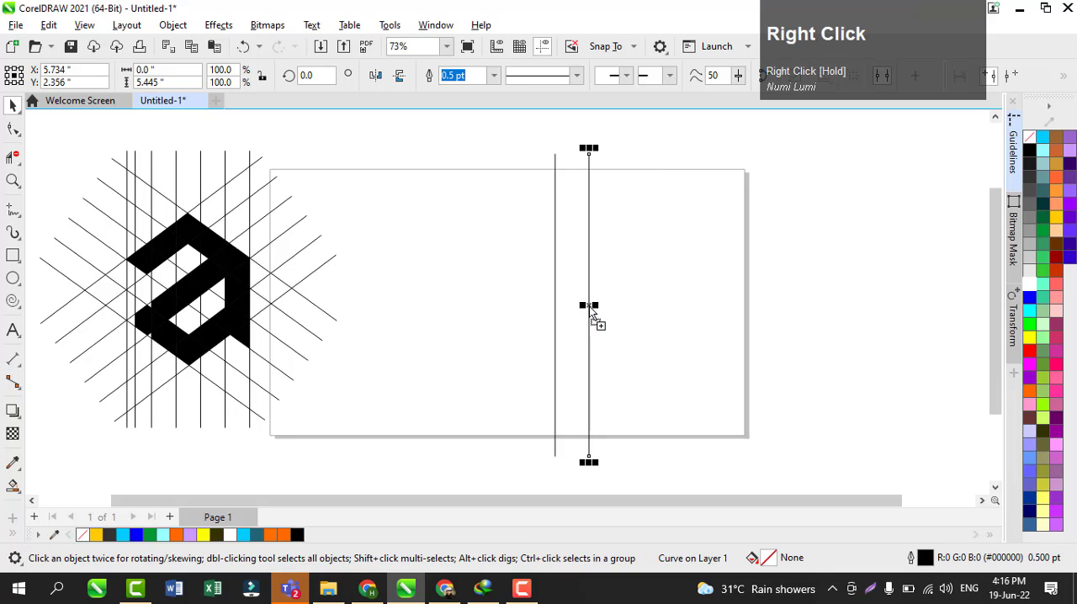
{"action": "key", "text": "ctrl+r"}
{"action": "key", "text": "ctrl+r"}
{"action": "key", "text": "ctrl+r"}
{"action": "key", "text": "ctrl+r"}
{"action": "key", "text": "ctrl+r"}
{"action": "key", "text": "ctrl+r"}
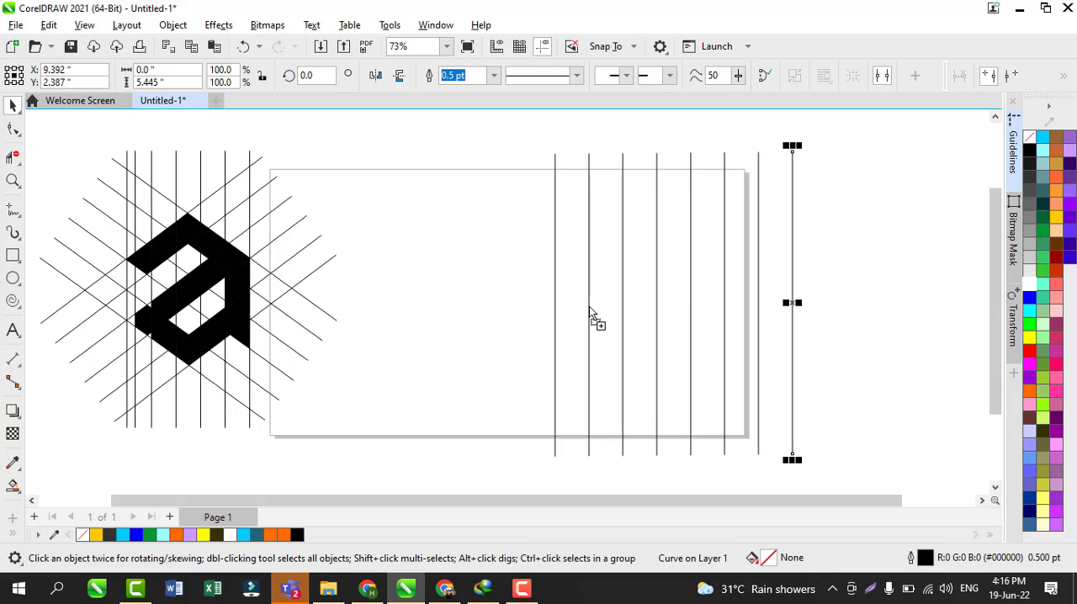
{"action": "key", "text": "ctrl+z"}
{"action": "key", "text": "ctrl+z"}
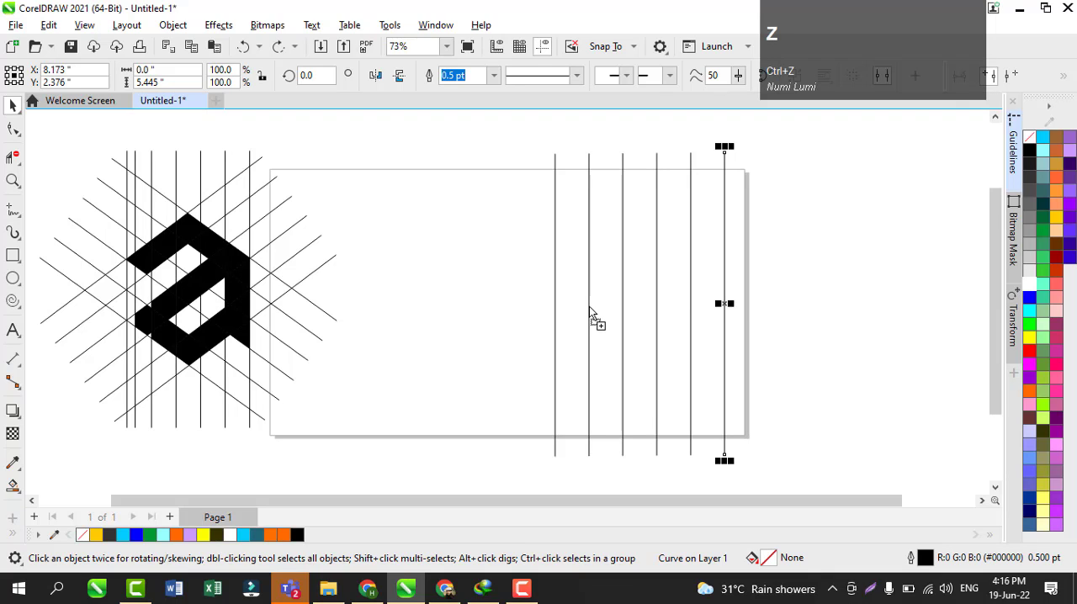
{"action": "key", "text": "ctrl+shift+z"}
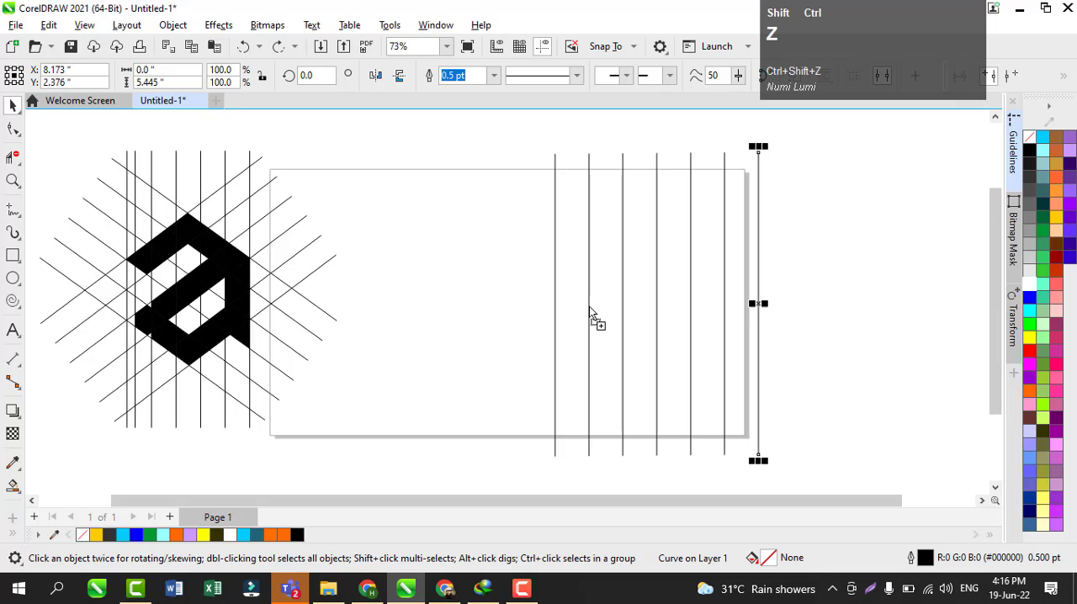
Step: Select all seven vertical lines, align their centers at the same height and group them
{"action": "left_click_drag", "start_coordinate": [526, 126], "coordinate": [568, 301]}
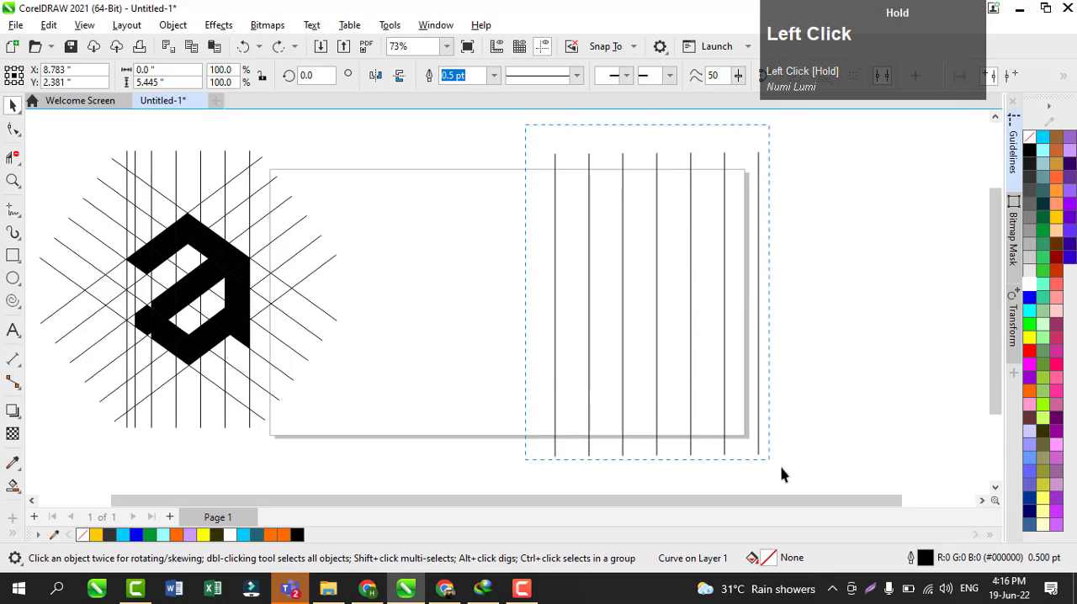
{"action": "left_click_drag", "start_coordinate": [781, 476], "coordinate": [785, 509]}
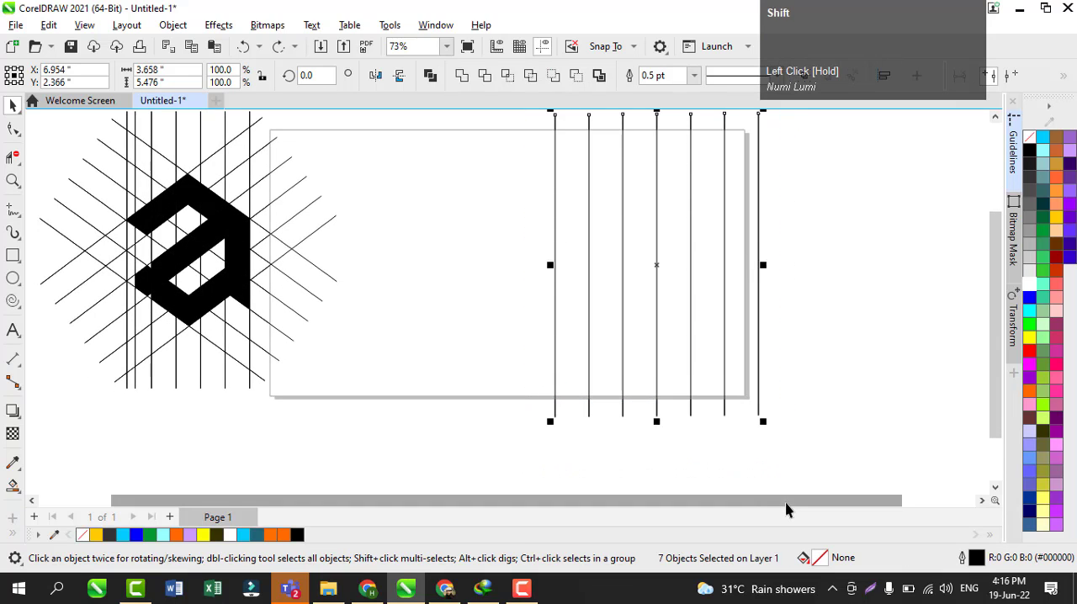
{"action": "key", "text": "shift+F4"}
{"action": "key", "text": "e"}
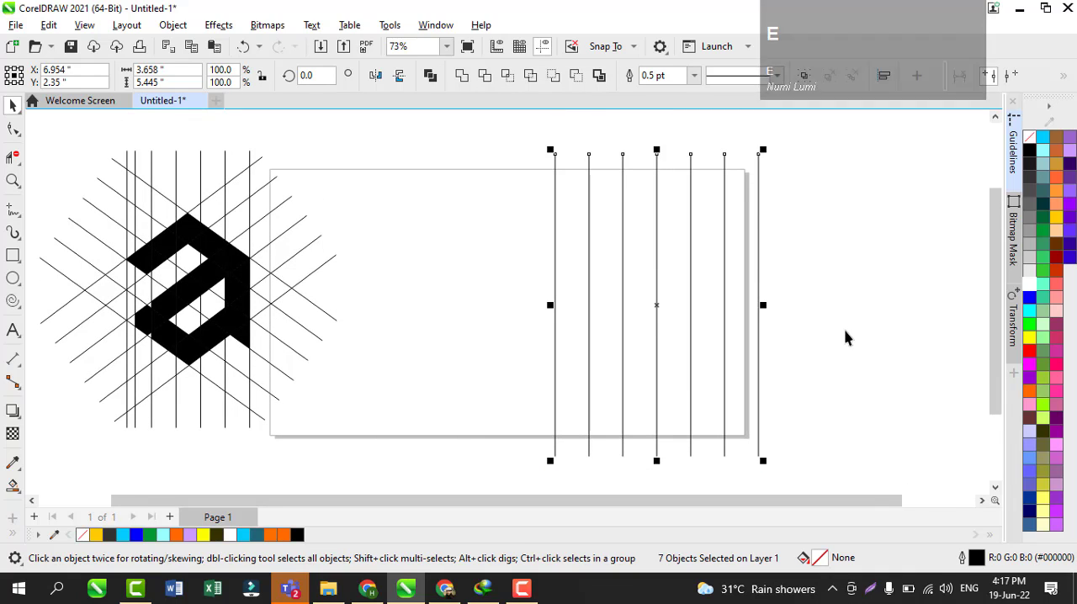
{"action": "key", "text": "ctrl+g"}
Step: Create a copy of the vertical line group rotated about its center to about 287 degrees
{"action": "left_click", "coordinate": [656, 305]}
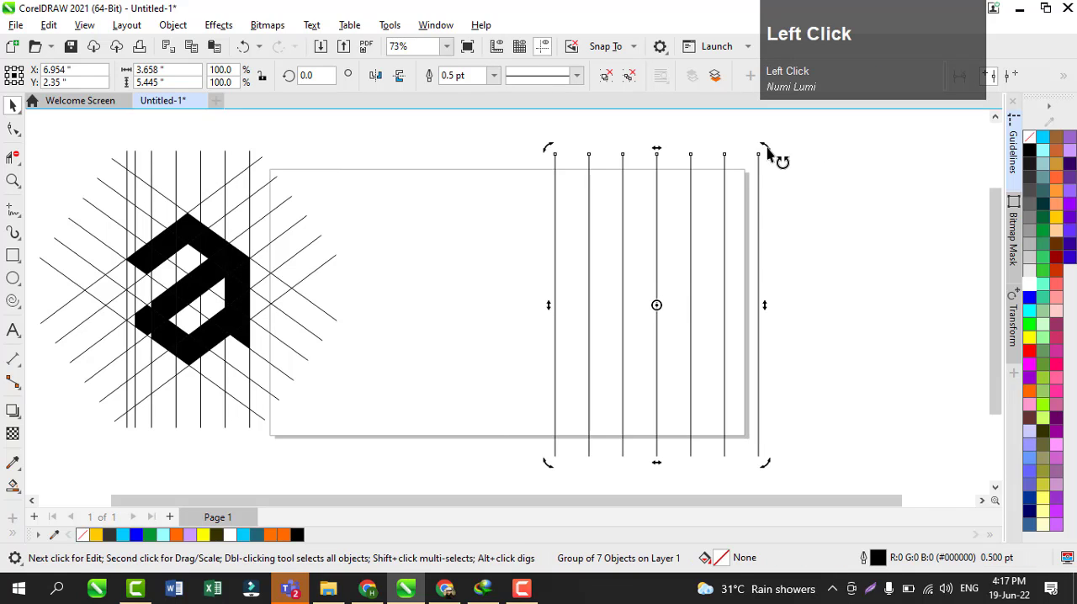
{"action": "left_click_drag", "start_coordinate": [772, 153], "coordinate": [895, 383]}
{"action": "right_click", "coordinate": [895, 382]}
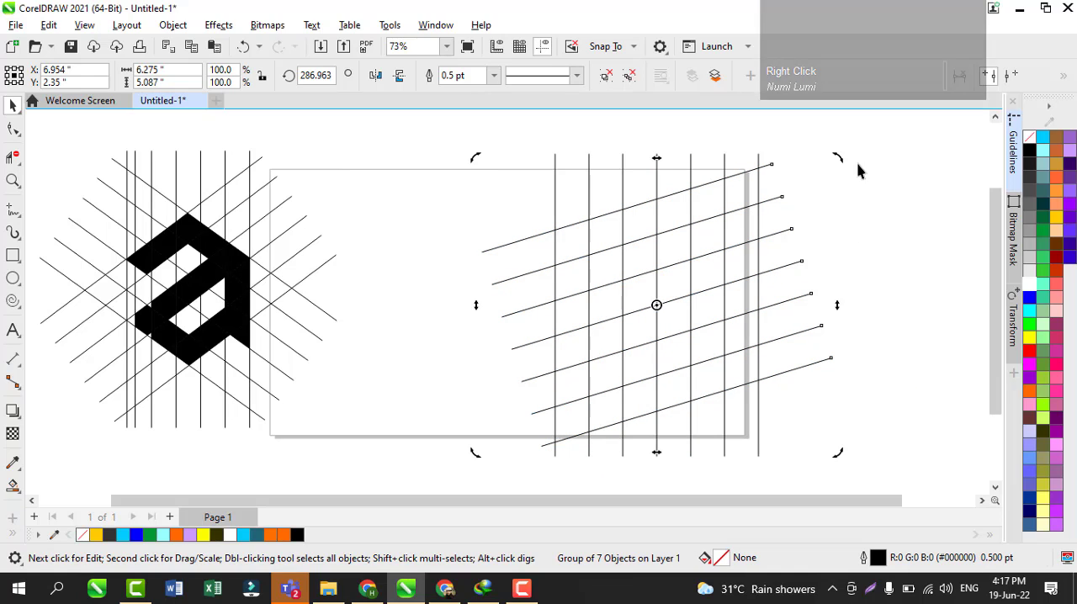
Step: Create a second rotated copy of the line group slanting the opposite way, so the diagonals cross into a lattice
{"action": "left_click_drag", "start_coordinate": [841, 166], "coordinate": [425, 337]}
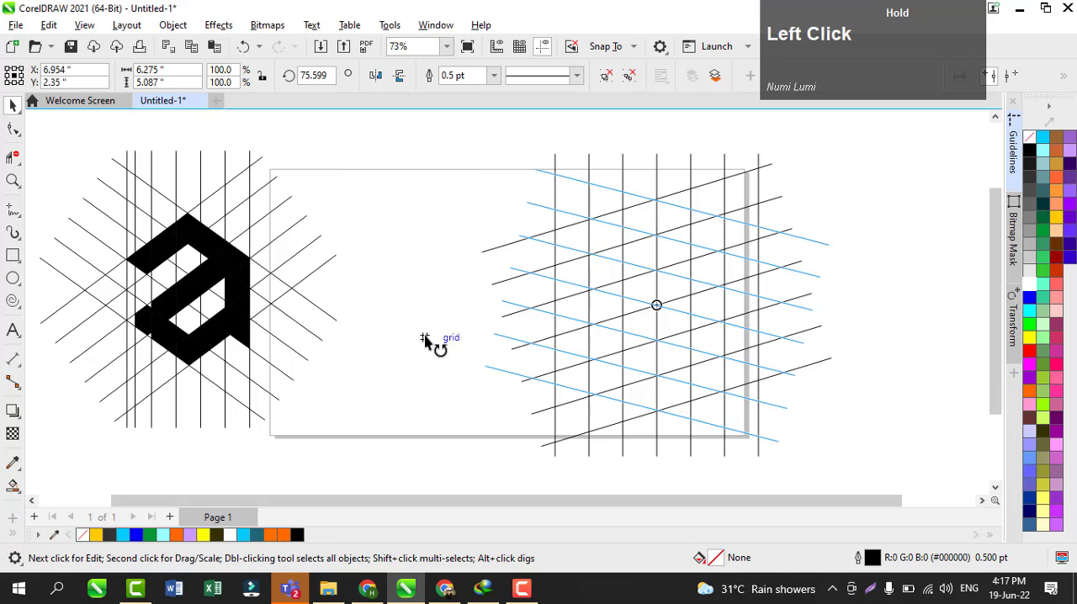
{"action": "left_click_drag", "start_coordinate": [425, 337], "coordinate": [425, 352]}
{"action": "right_click", "coordinate": [424, 352]}
{"action": "left_click", "coordinate": [569, 278]}
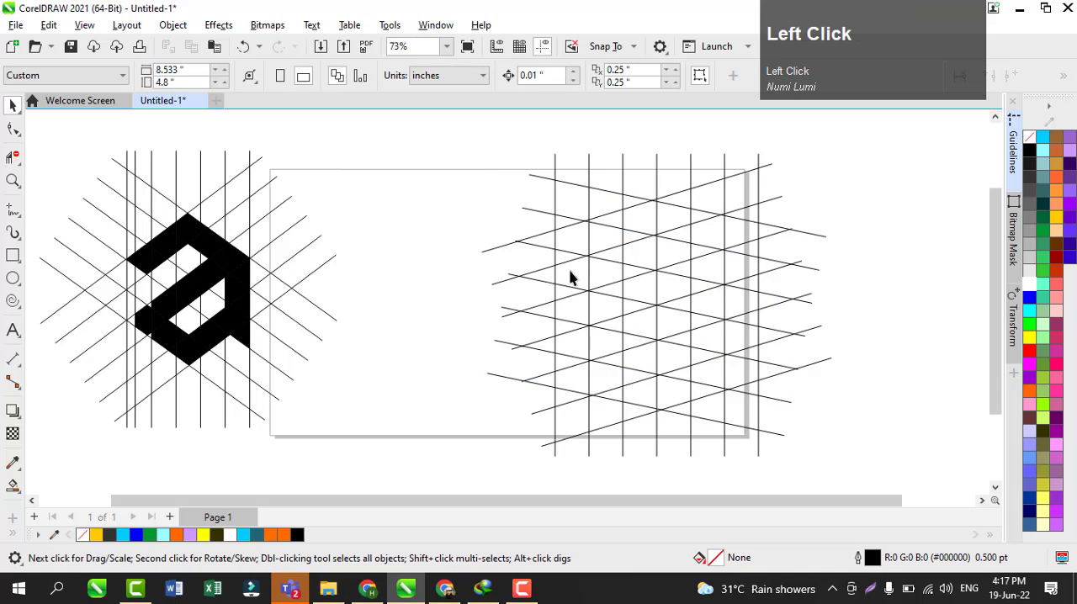
Step: Ungroup the vertical lines and place a copy of the leftmost one about 0.17 in to its right
{"action": "left_click", "coordinate": [555, 246]}
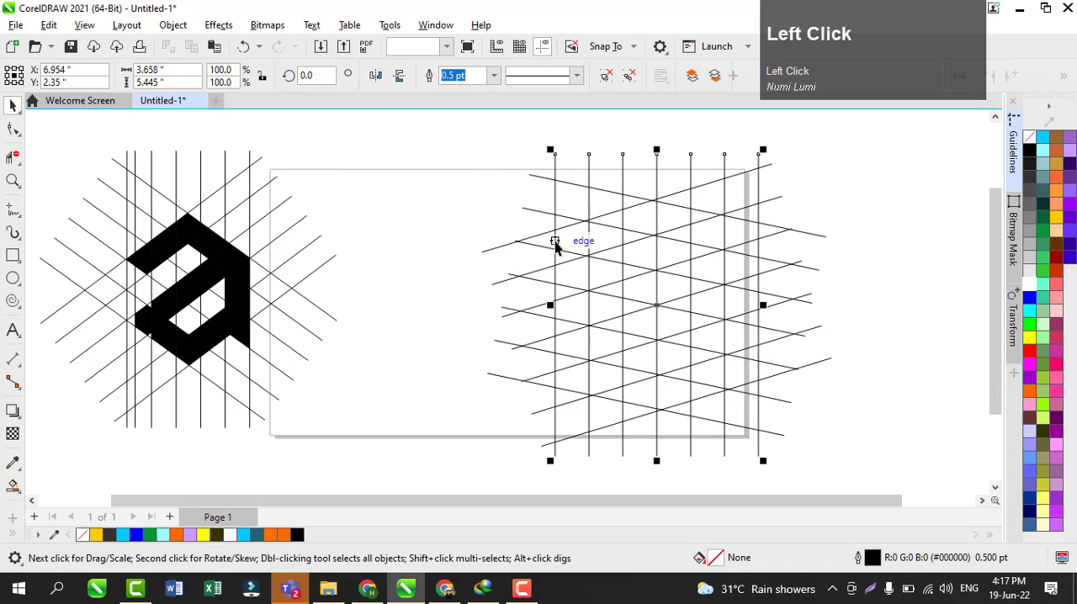
{"action": "key", "text": "ctrl+u"}
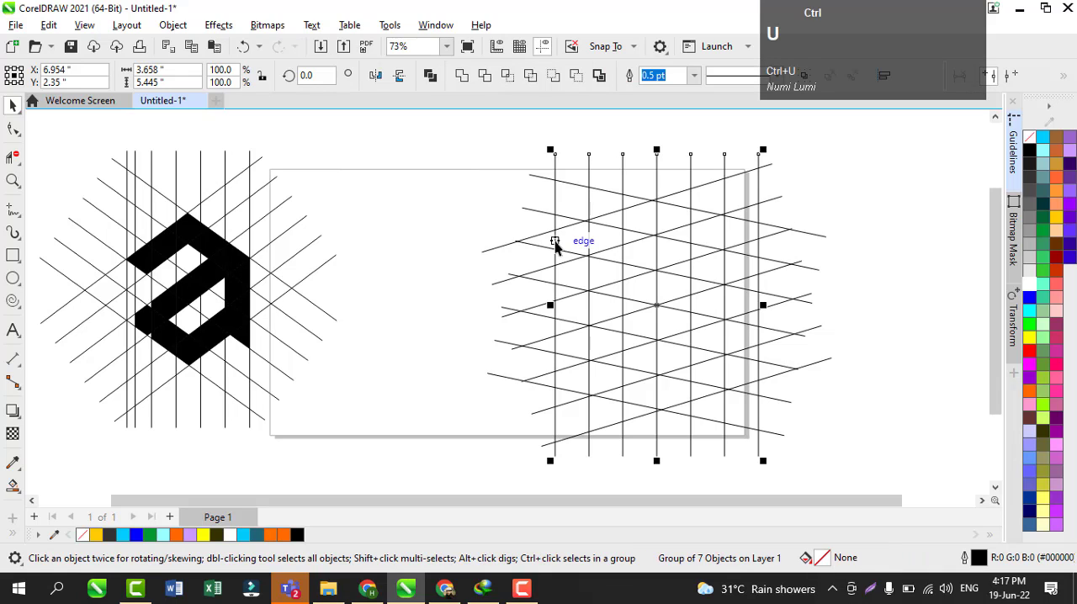
{"action": "left_click", "coordinate": [543, 229]}
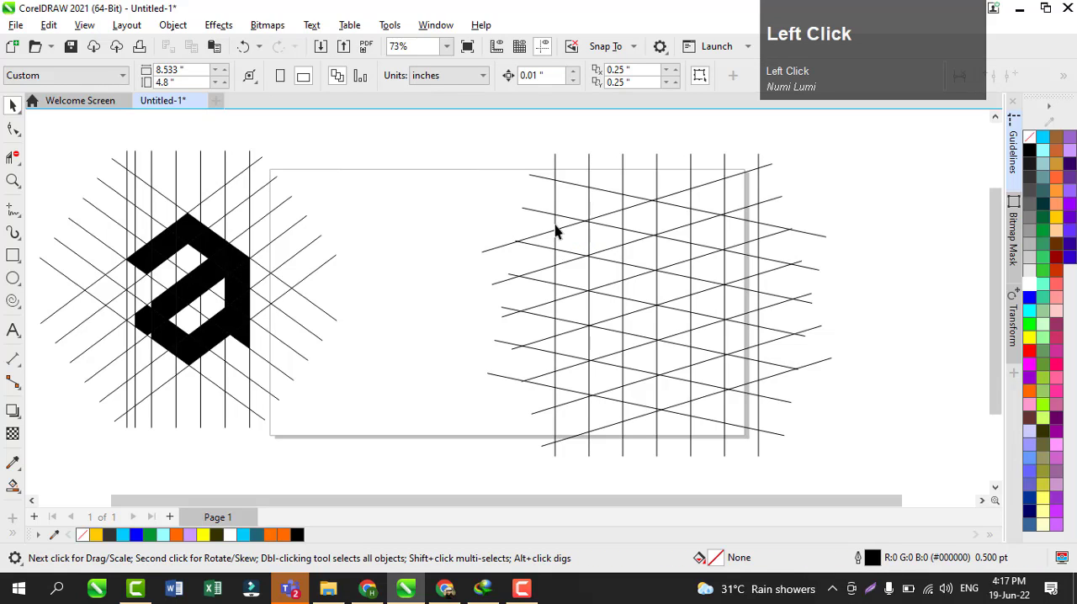
{"action": "left_click", "coordinate": [555, 232]}
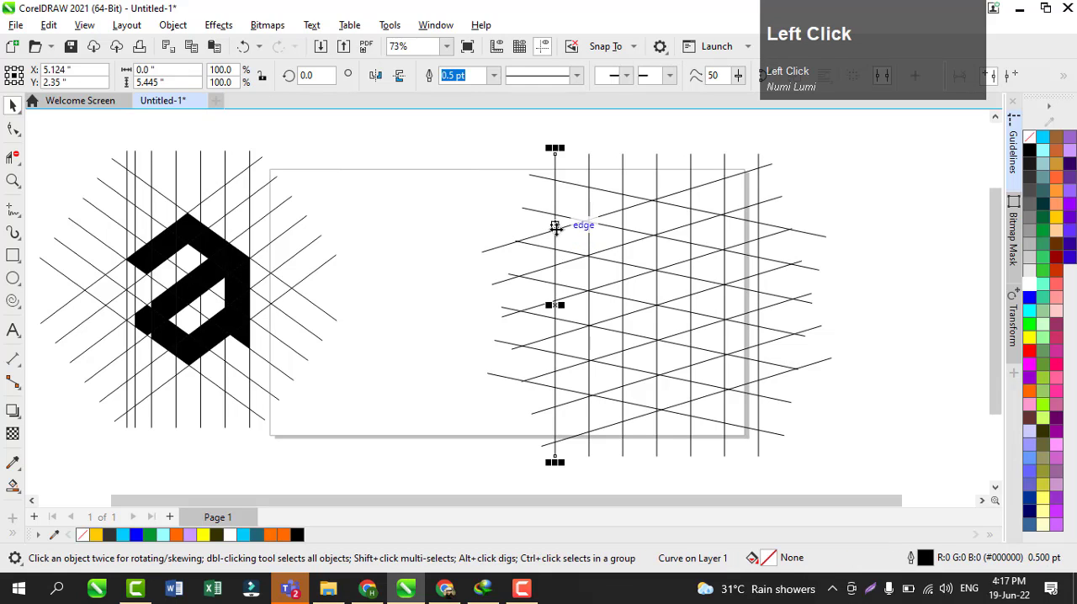
{"action": "left_click_drag", "start_coordinate": [556, 308], "coordinate": [565, 305]}
{"action": "right_click", "coordinate": [565, 305]}
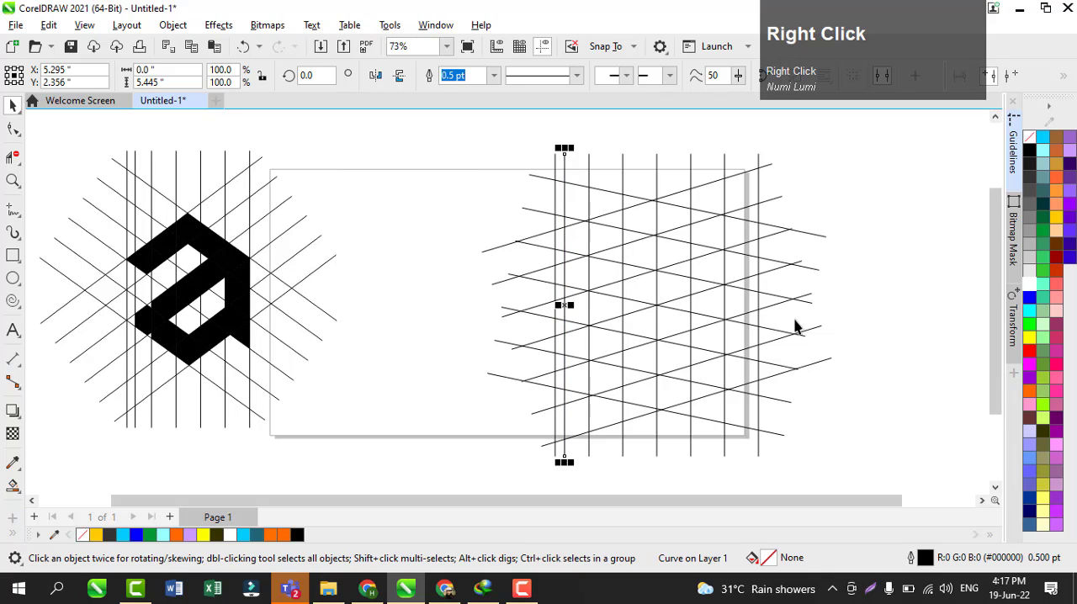
{"action": "left_click", "coordinate": [838, 334]}
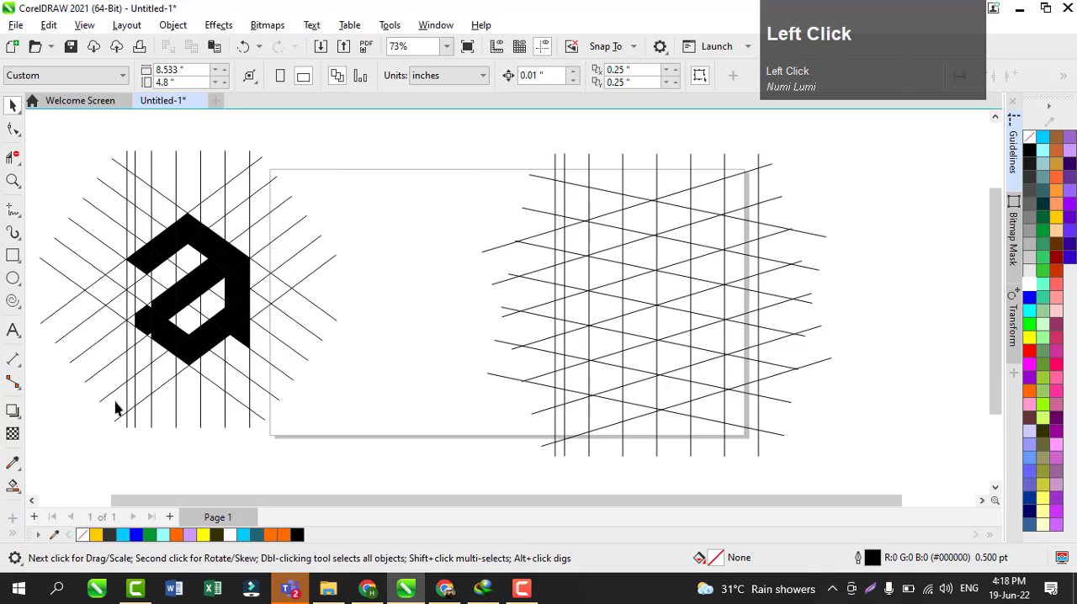
Step: With Smart Fill in black and no outline, fill the grid cells forming the letter's peaked top bar
{"action": "left_click", "coordinate": [13, 486]}
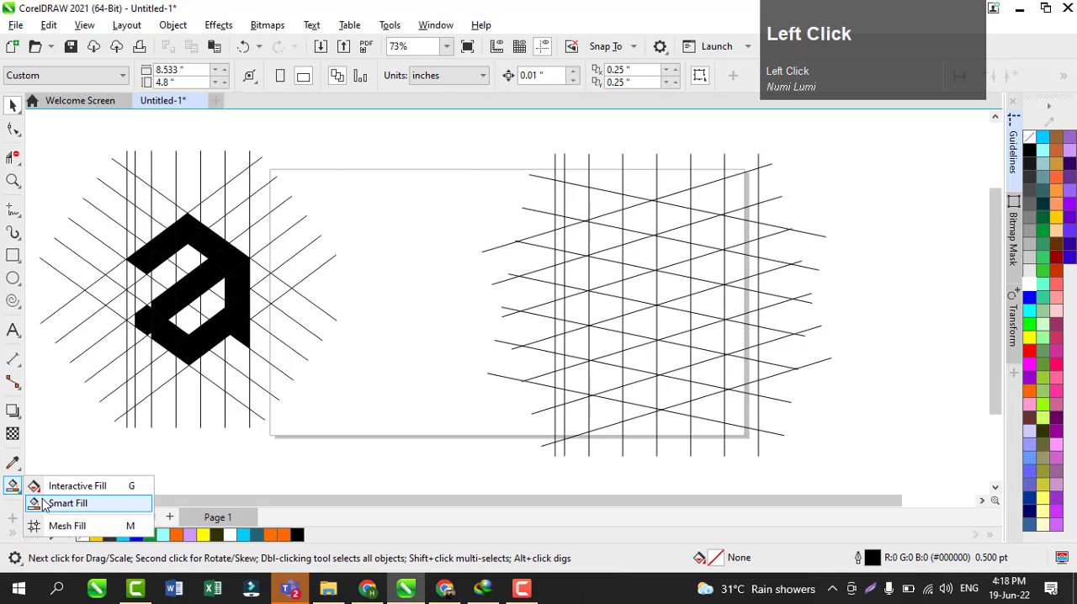
{"action": "left_click", "coordinate": [50, 503]}
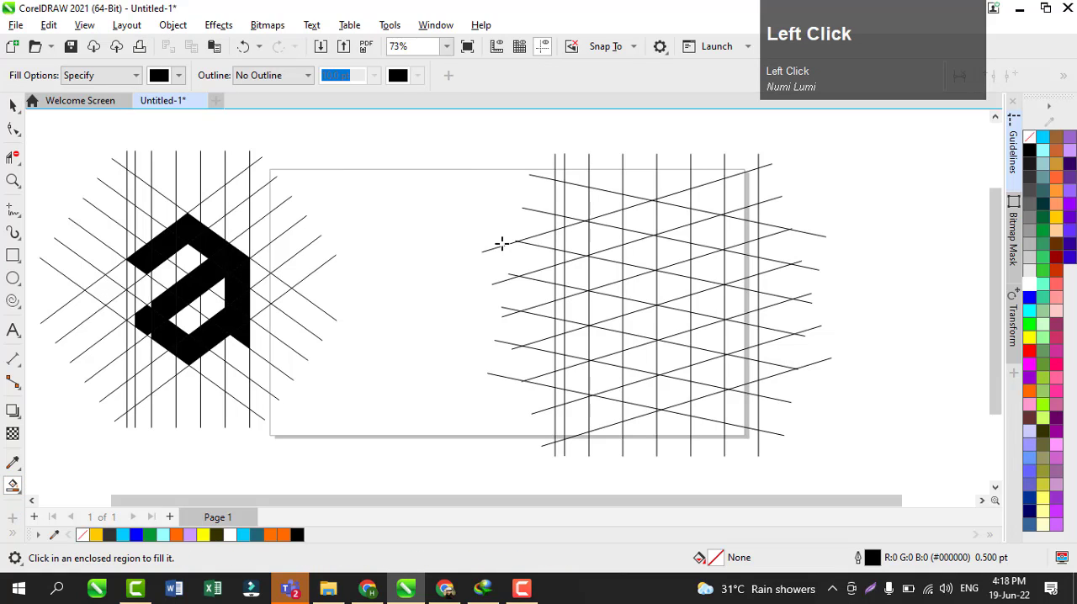
{"action": "left_click", "coordinate": [603, 230]}
{"action": "left_click", "coordinate": [640, 214]}
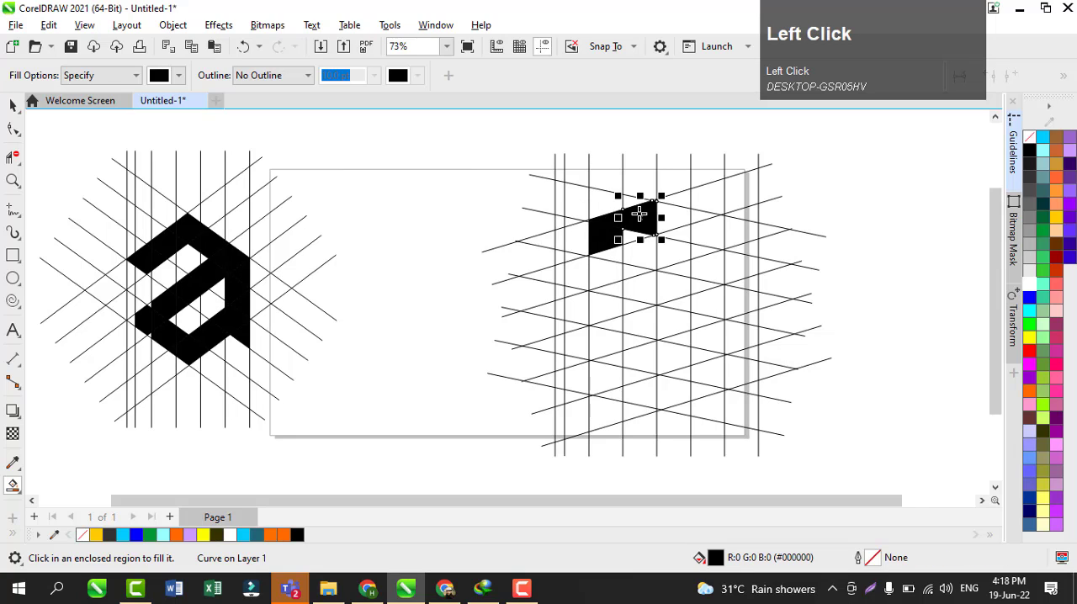
{"action": "left_click", "coordinate": [631, 238]}
{"action": "left_click", "coordinate": [666, 218]}
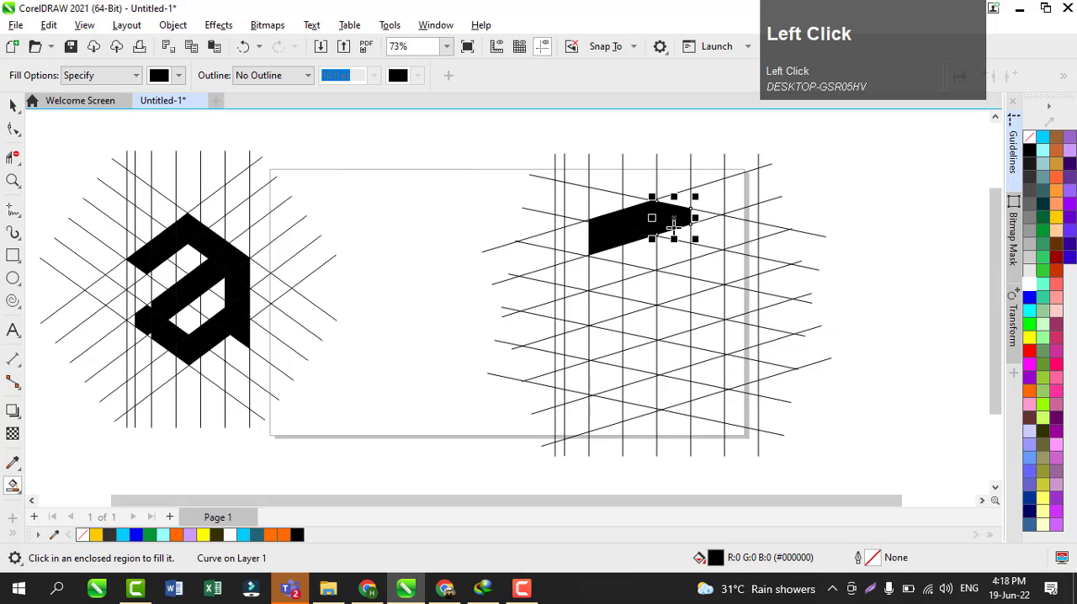
{"action": "left_click", "coordinate": [676, 234]}
{"action": "left_click", "coordinate": [705, 225]}
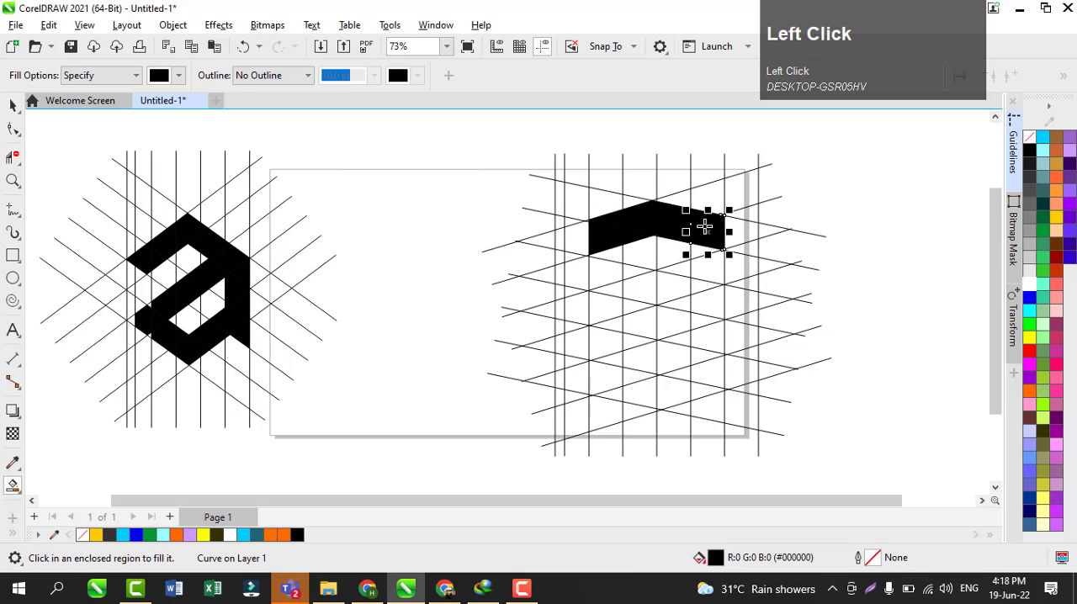
Step: Fill the grid cells below the top bar's right end in black to form the letter's vertical right stem
{"action": "left_click", "coordinate": [716, 267]}
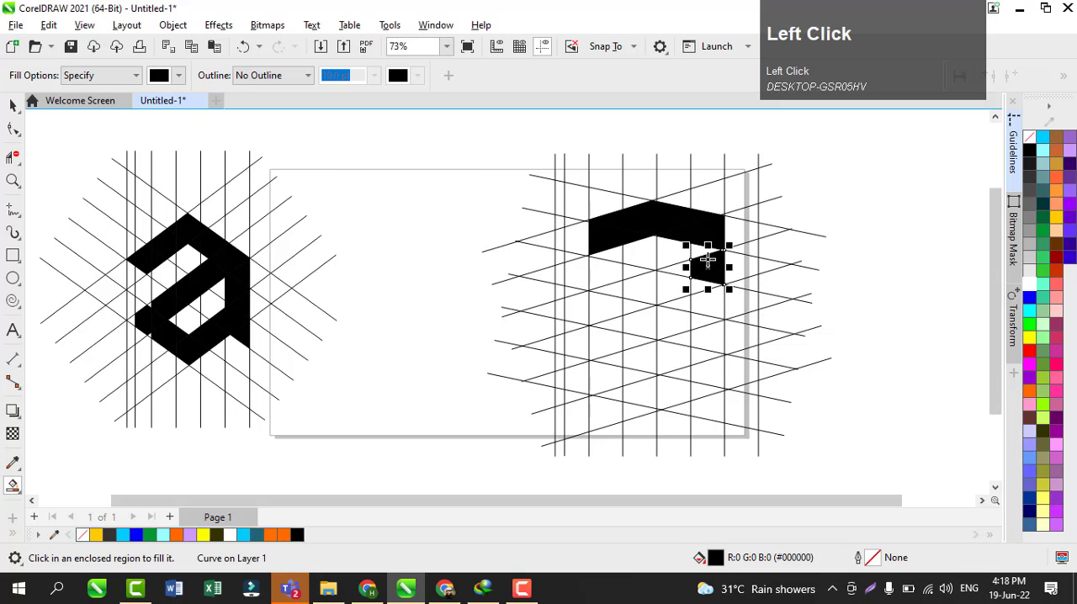
{"action": "left_click", "coordinate": [700, 250]}
{"action": "left_click", "coordinate": [698, 286]}
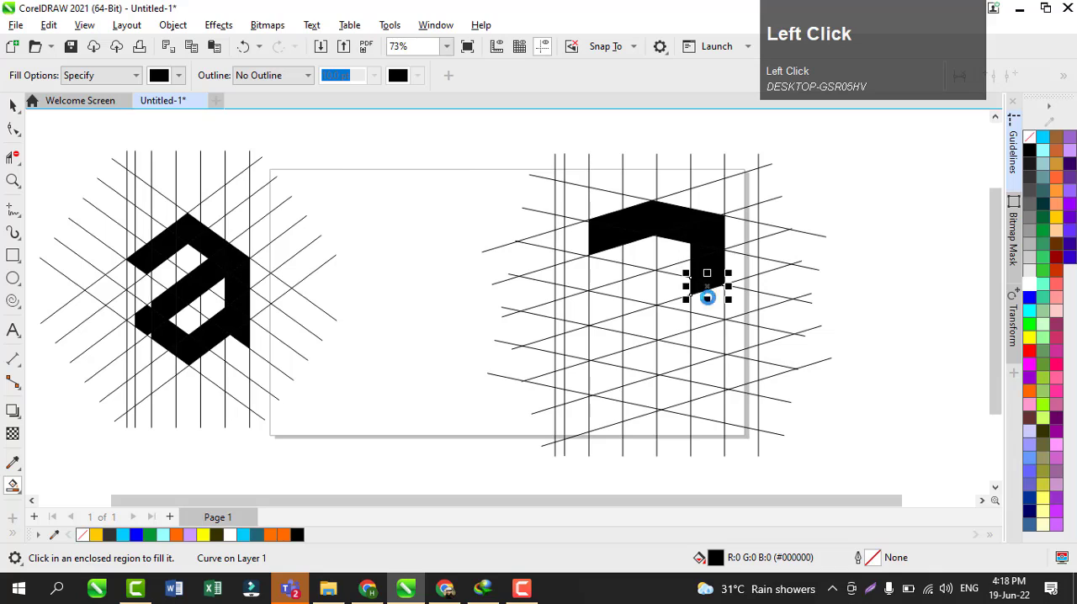
{"action": "left_click", "coordinate": [710, 313]}
{"action": "left_click", "coordinate": [712, 340]}
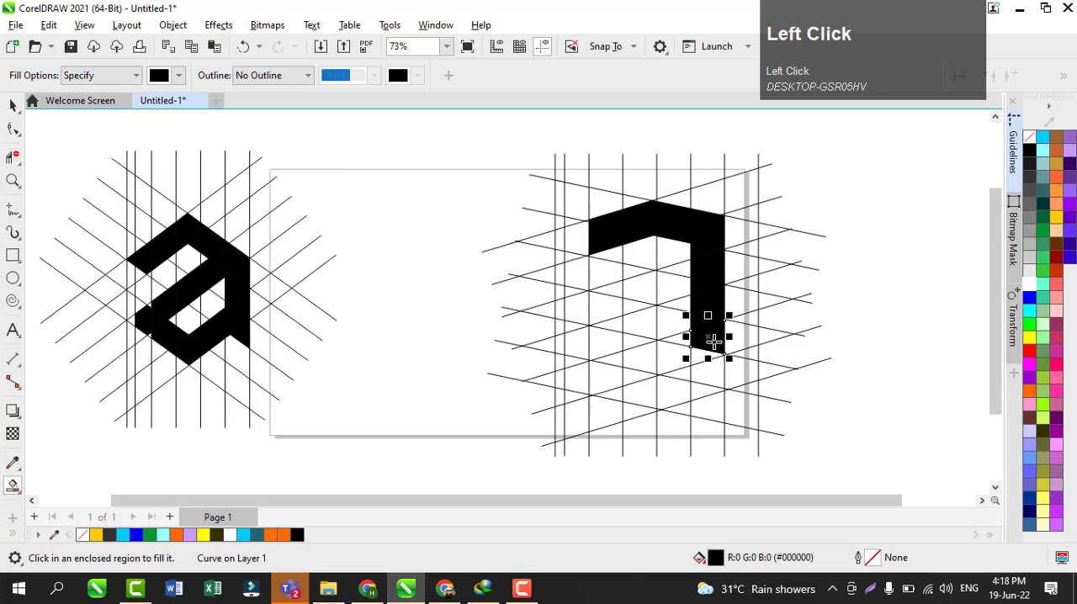
{"action": "left_click", "coordinate": [706, 367]}
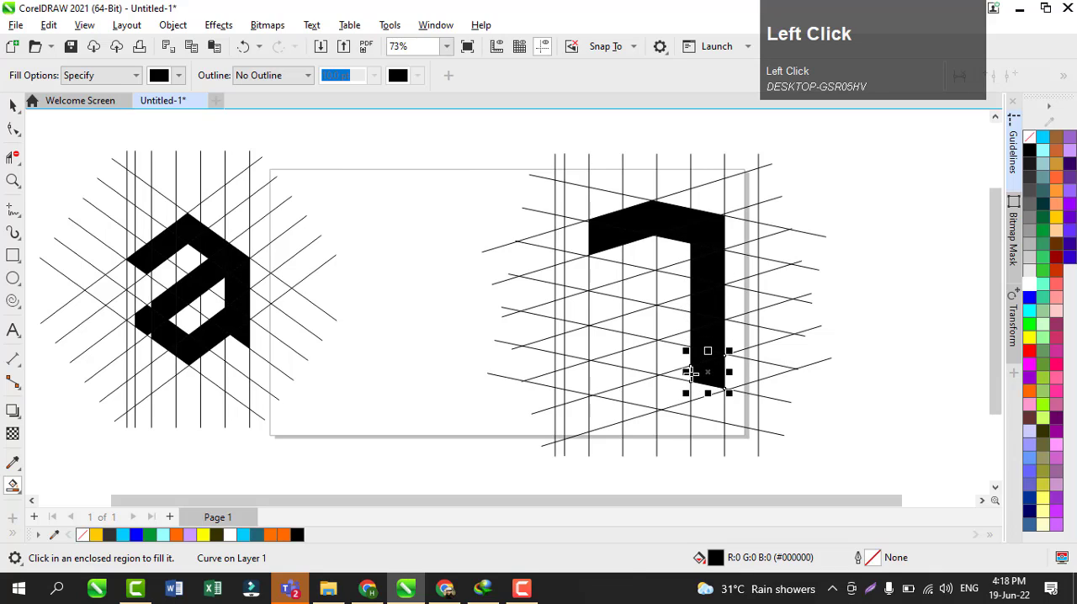
{"action": "left_click", "coordinate": [688, 375]}
{"action": "left_click", "coordinate": [678, 357]}
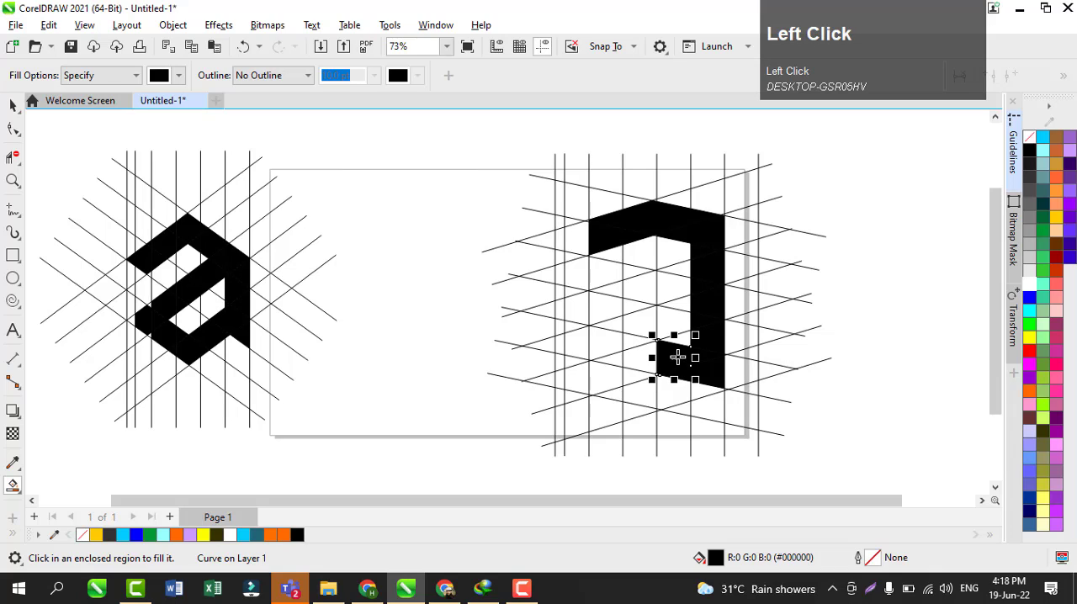
{"action": "key", "text": "ctrl+z"}
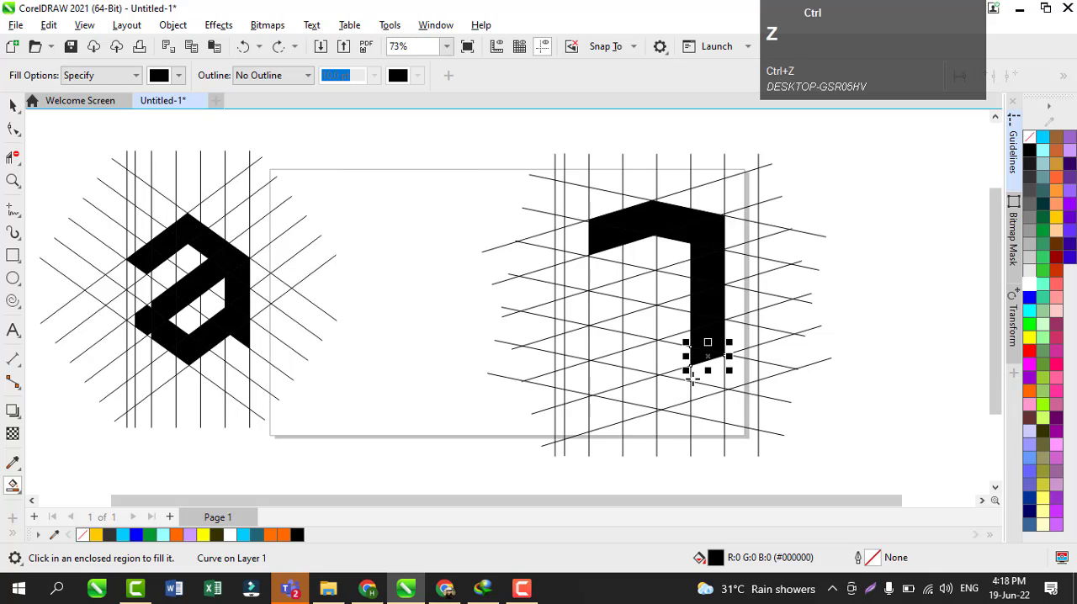
Step: Fill the grid cells running down-left from the right stem's lower end in black to form the letter's slanted bottom bar
{"action": "left_click", "coordinate": [679, 358]}
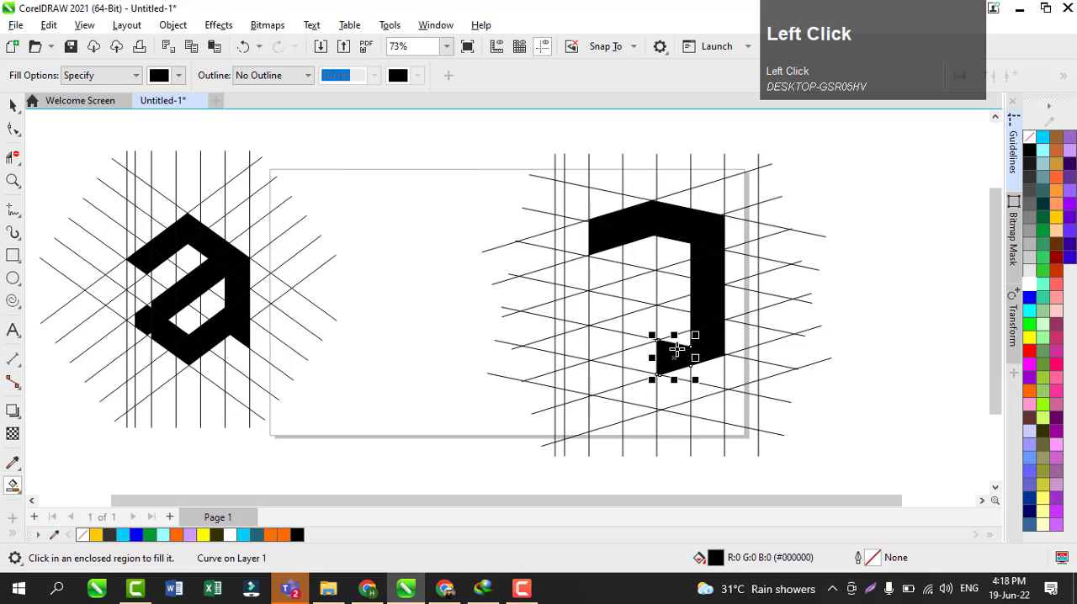
{"action": "left_click", "coordinate": [632, 374]}
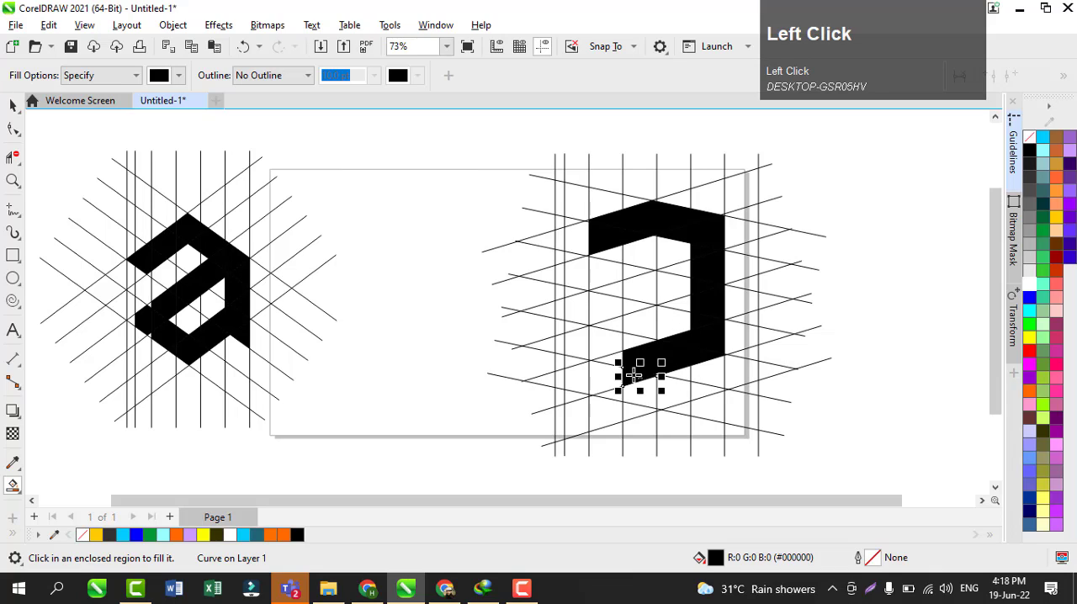
{"action": "left_click", "coordinate": [598, 377]}
{"action": "left_click", "coordinate": [609, 360]}
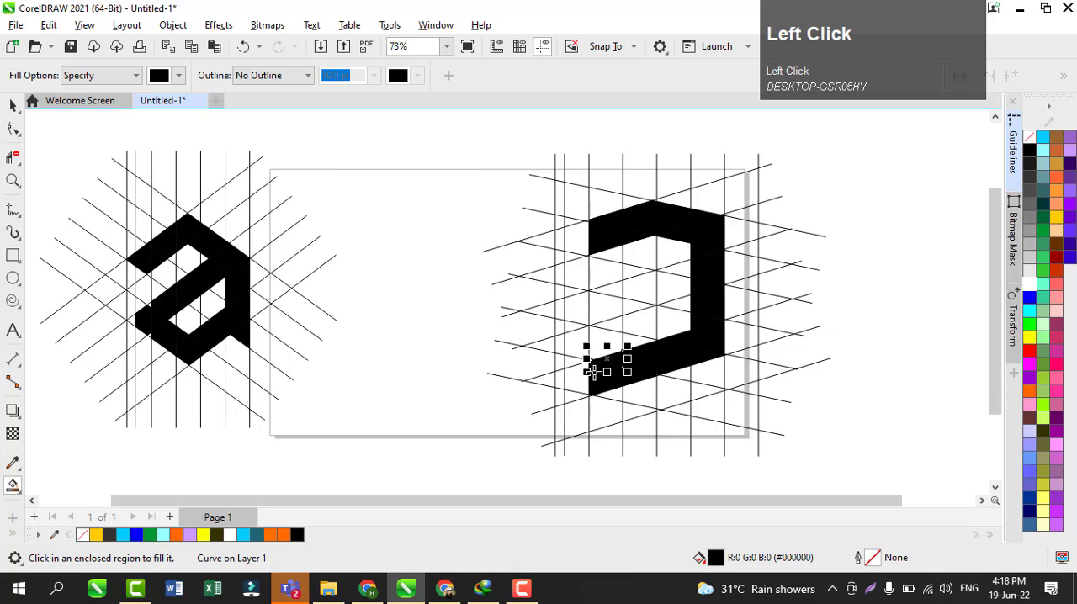
{"action": "left_click", "coordinate": [576, 373]}
{"action": "left_click", "coordinate": [572, 397]}
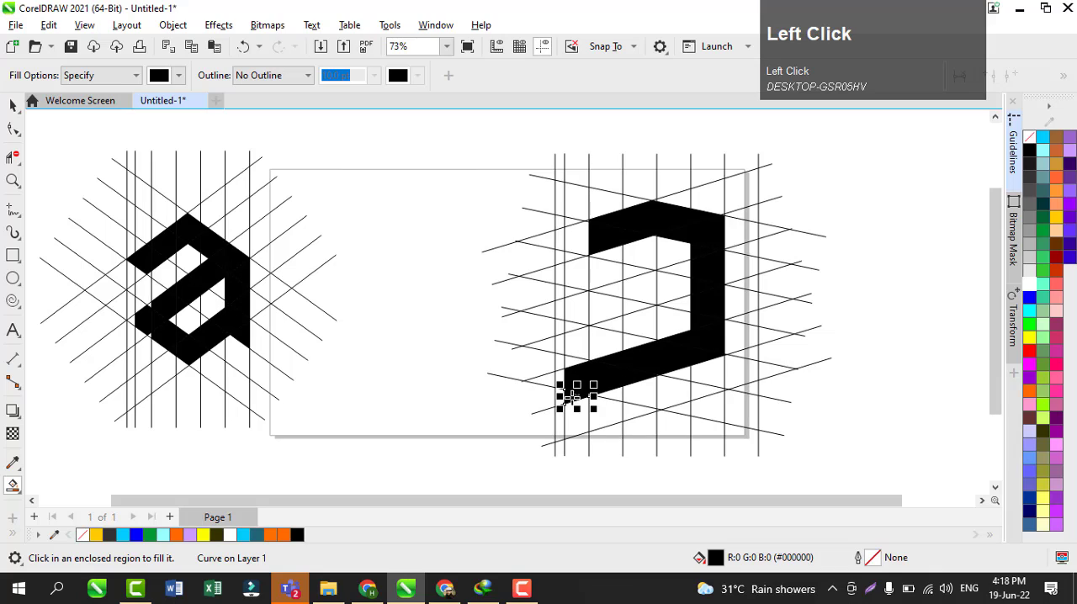
Step: Fill the narrow column of cells above the bottom bar's left end in black to form the bowl's left side
{"action": "left_click", "coordinate": [573, 360]}
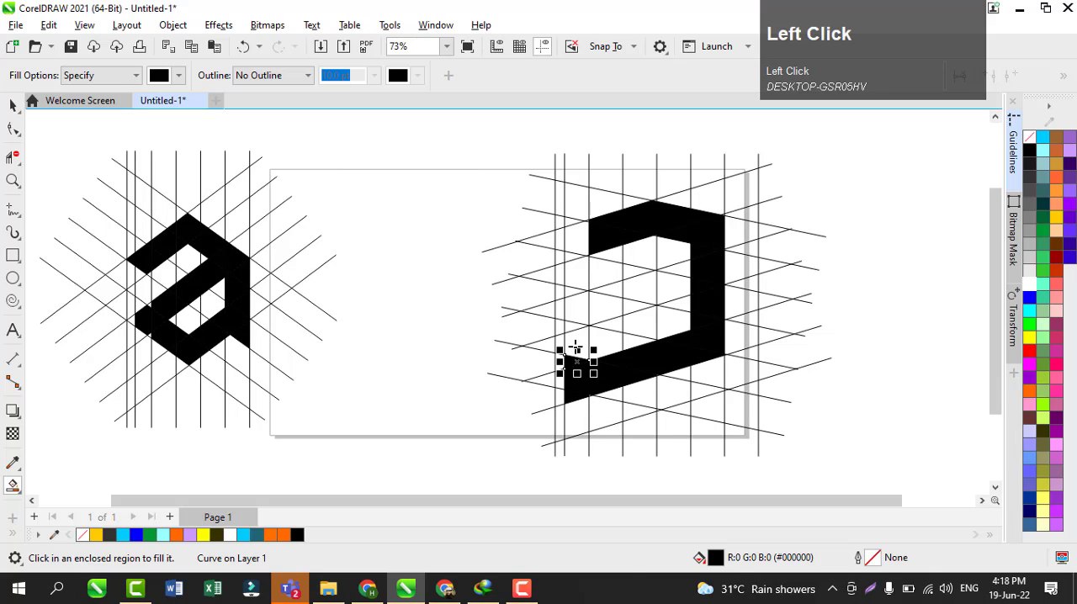
{"action": "left_click", "coordinate": [580, 335]}
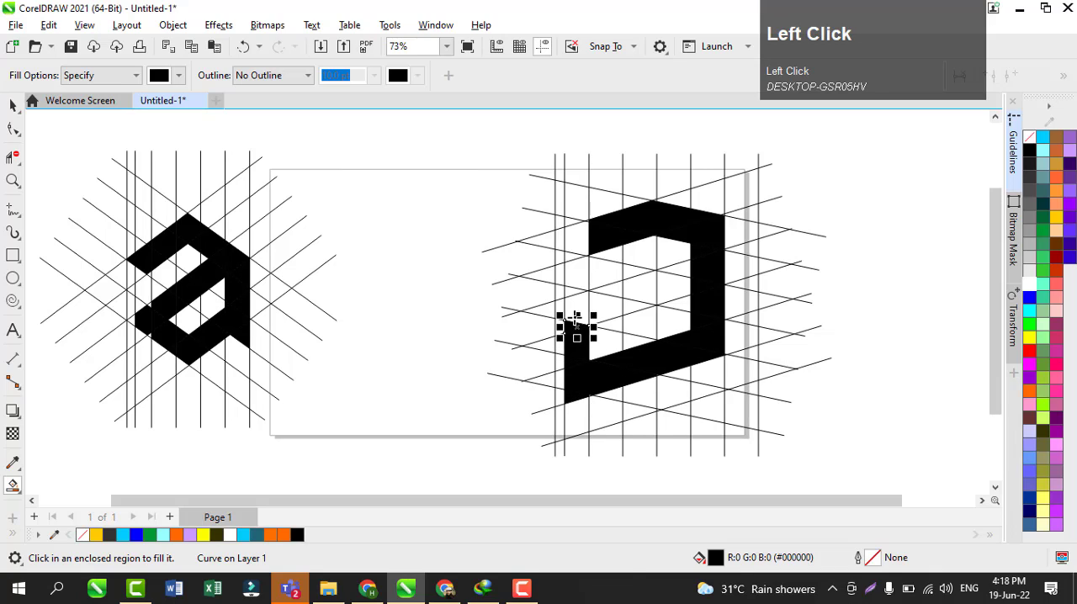
{"action": "left_click", "coordinate": [575, 310]}
Step: Fill the cells from the bowl's upper left up to the right stem in black to form the slanted middle bar
{"action": "left_click", "coordinate": [599, 308]}
{"action": "left_click", "coordinate": [610, 287]}
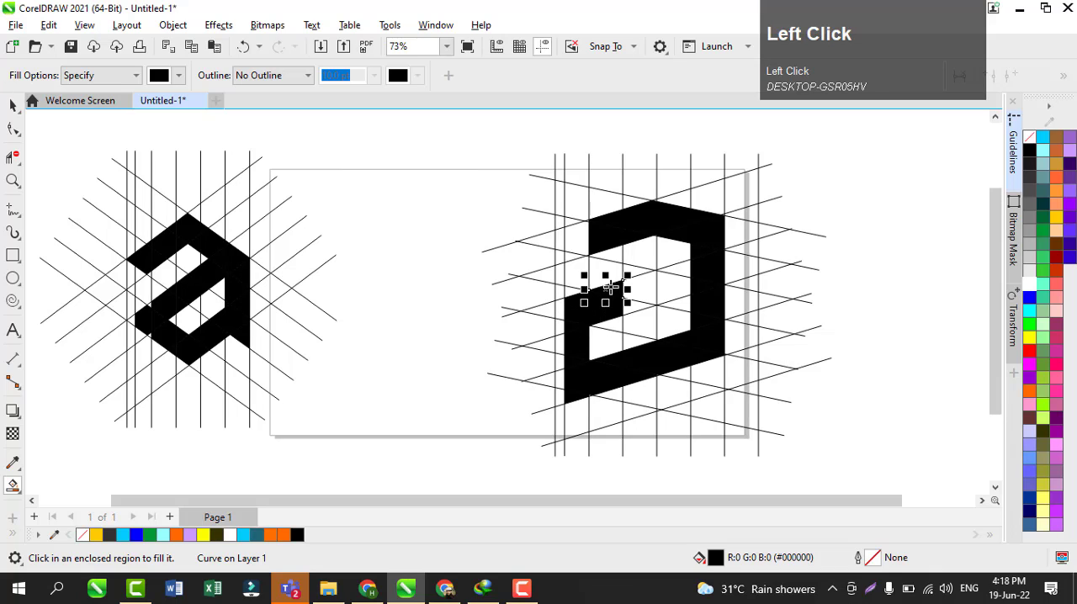
{"action": "left_click", "coordinate": [638, 306]}
{"action": "left_click", "coordinate": [641, 292]}
{"action": "left_click", "coordinate": [673, 286]}
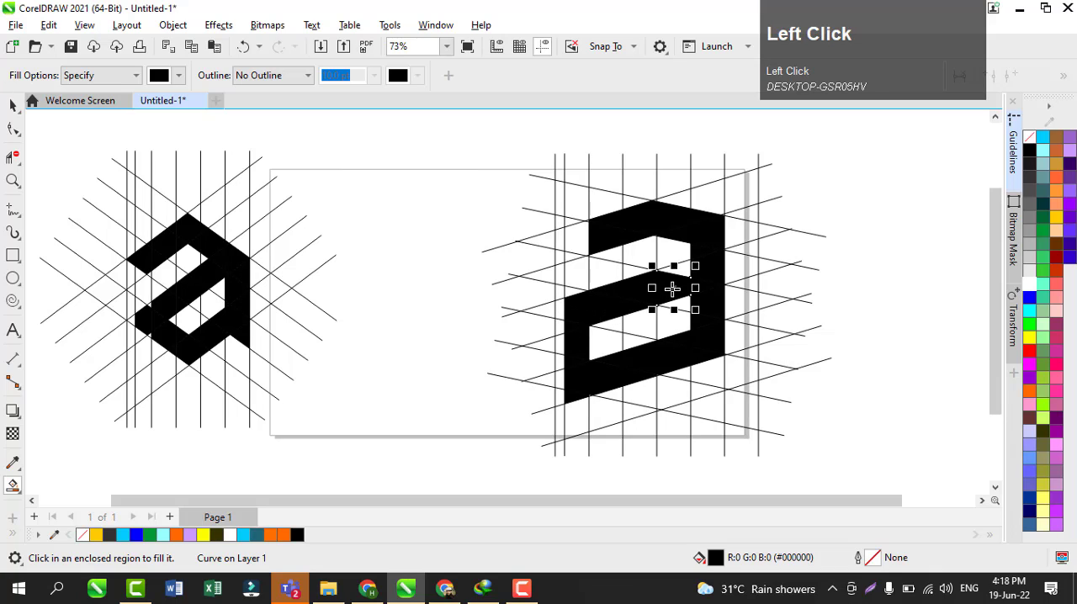
{"action": "left_click", "coordinate": [677, 269]}
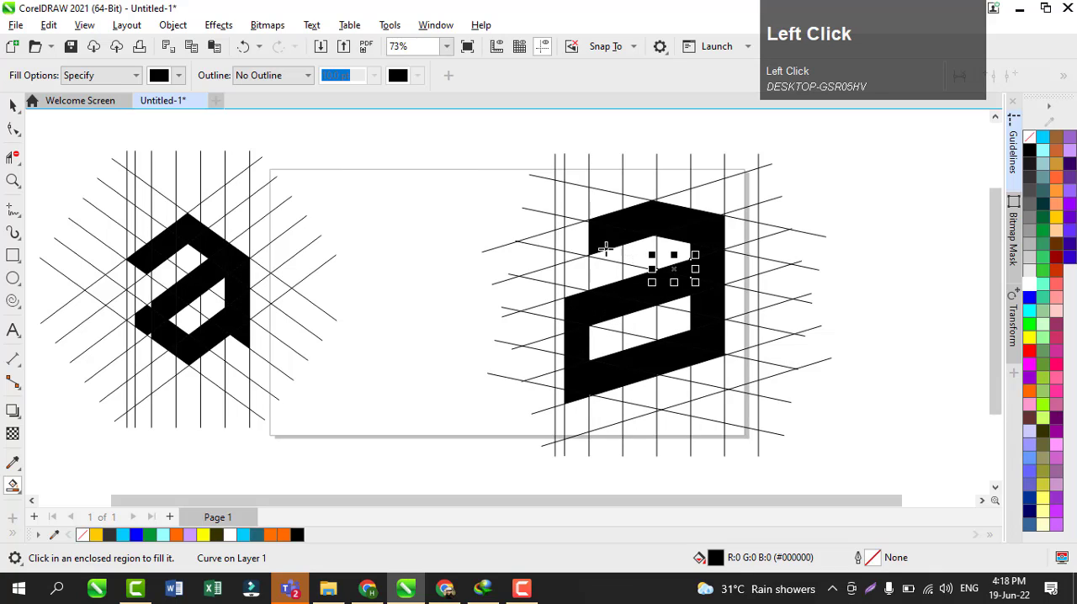
Step: Extend the top bar's left end by one narrow column of black cells and fill the foot cell below the right stem
{"action": "left_click", "coordinate": [576, 229]}
{"action": "left_click", "coordinate": [564, 254]}
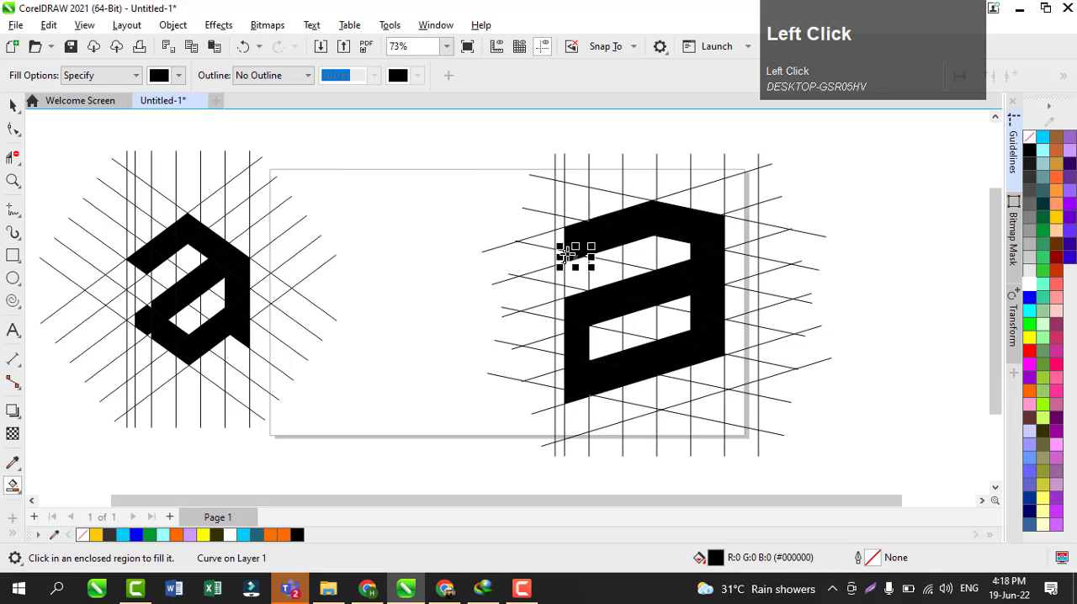
{"action": "left_click", "coordinate": [712, 364]}
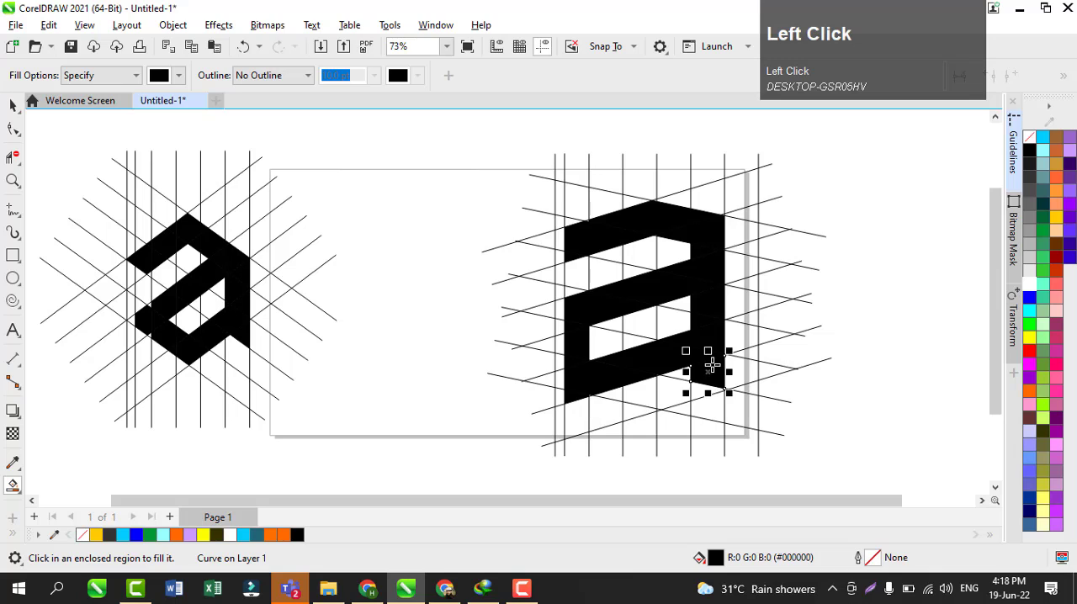
Step: Select all the black filled pieces of the new letter and move them off the line grid, down and to the left
{"action": "left_click", "coordinate": [13, 104]}
{"action": "left_click", "coordinate": [840, 342]}
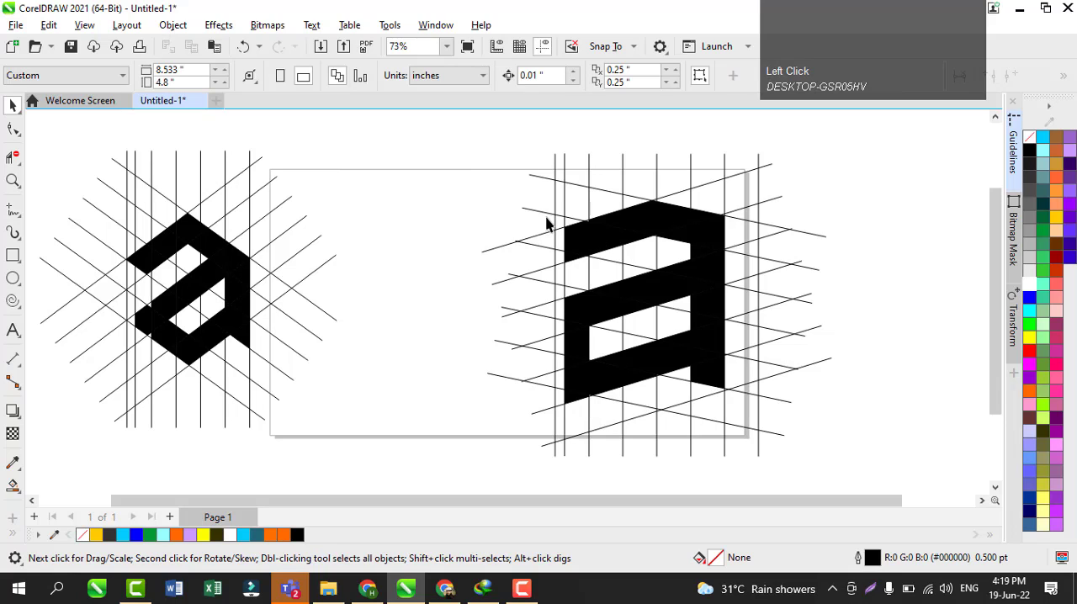
{"action": "left_click_drag", "start_coordinate": [538, 192], "coordinate": [746, 420]}
{"action": "left_click_drag", "start_coordinate": [637, 296], "coordinate": [404, 393]}
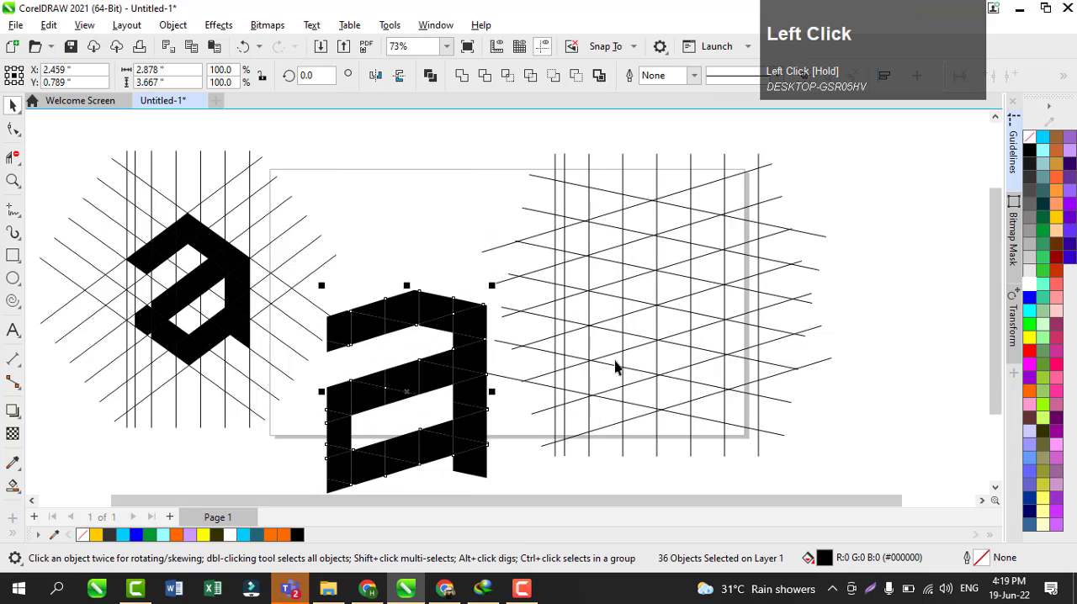
Step: Recolour the selected letter pieces blue (#0000FF), and try a light grey outline on them before undoing it
{"action": "left_click", "coordinate": [1030, 300]}
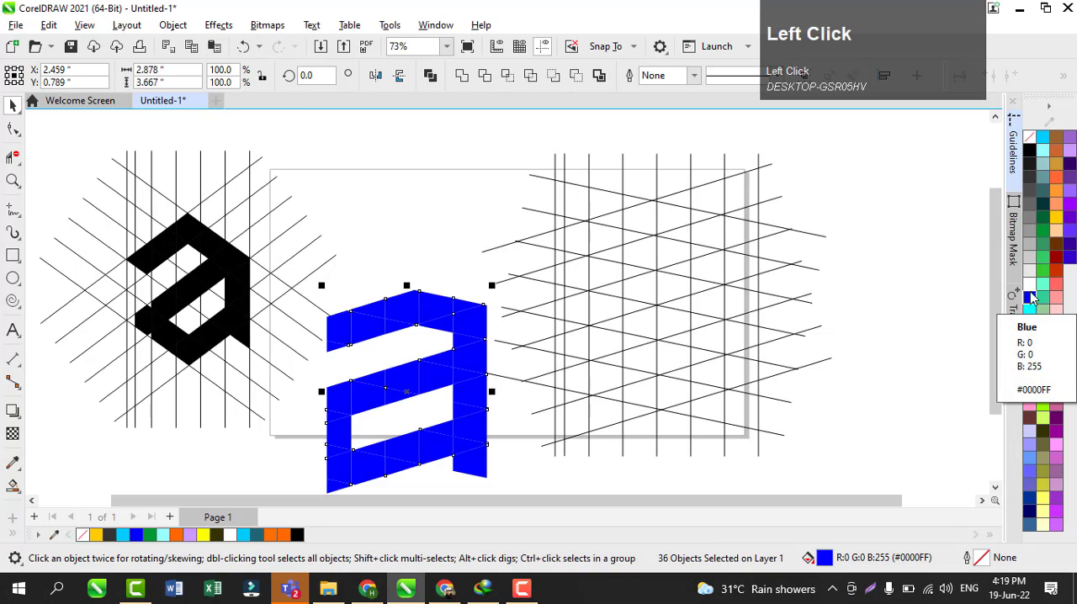
{"action": "right_click", "coordinate": [1028, 258]}
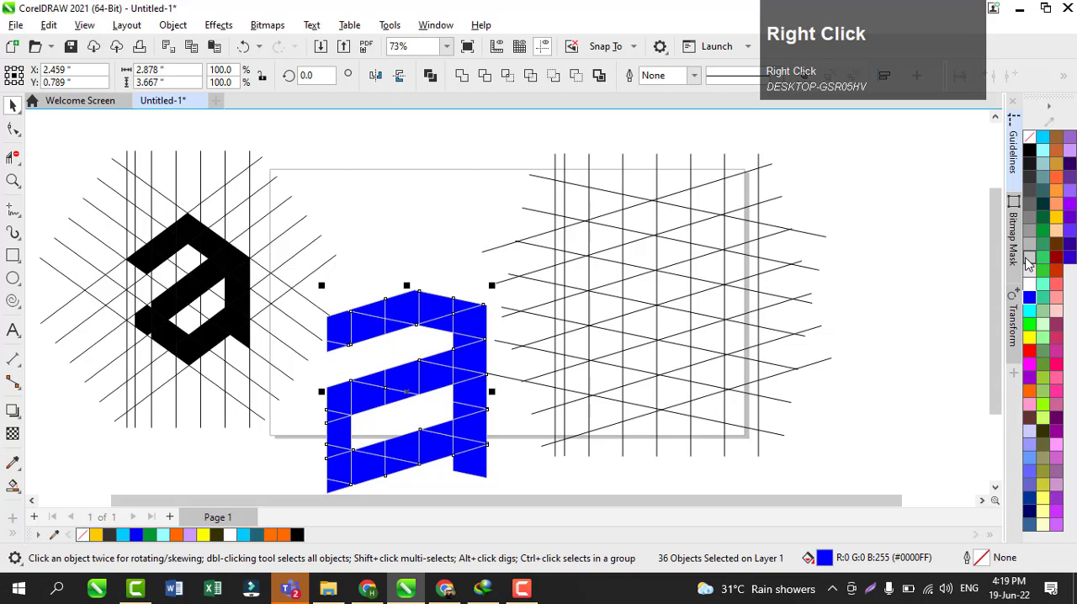
{"action": "key", "text": "ctrl+z"}
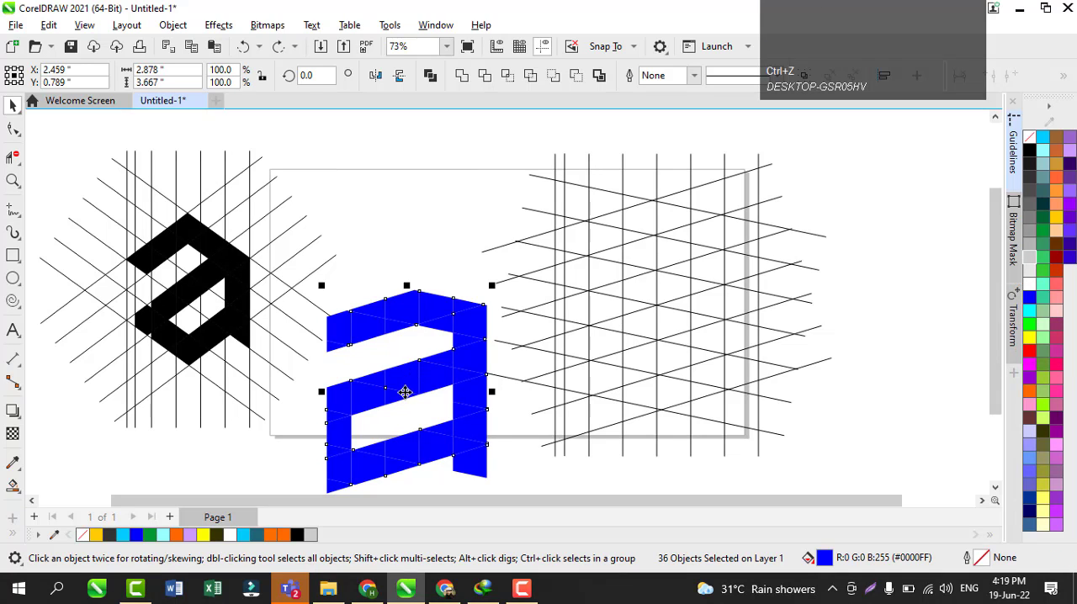
Step: Move the blue letter pieces back onto the line grid and nudge them down 0.01 in to line up with its cells
{"action": "left_click_drag", "start_coordinate": [407, 396], "coordinate": [421, 269]}
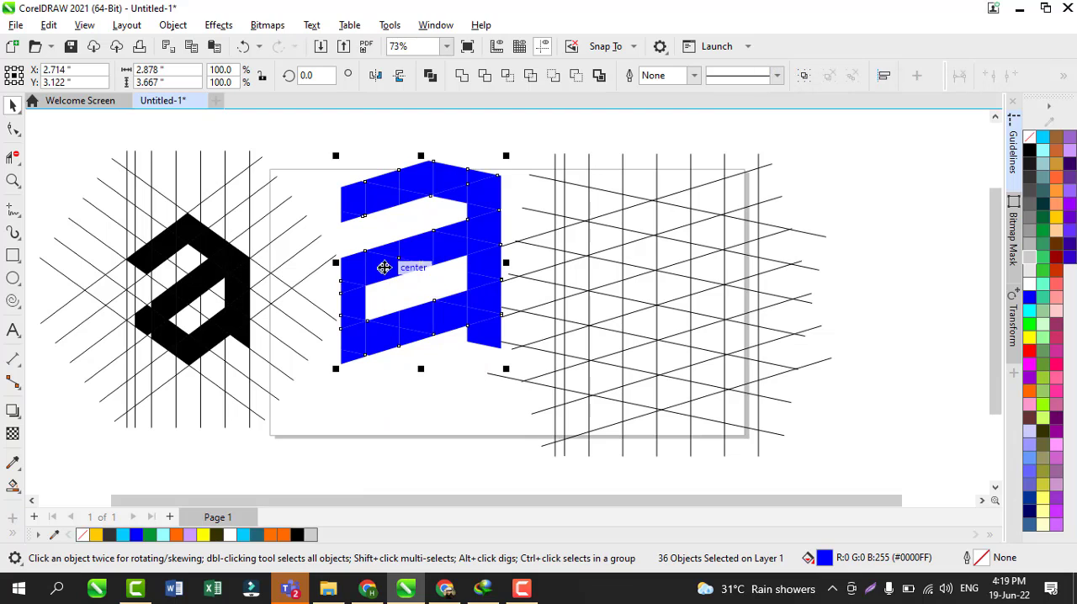
{"action": "left_click_drag", "start_coordinate": [400, 266], "coordinate": [624, 306]}
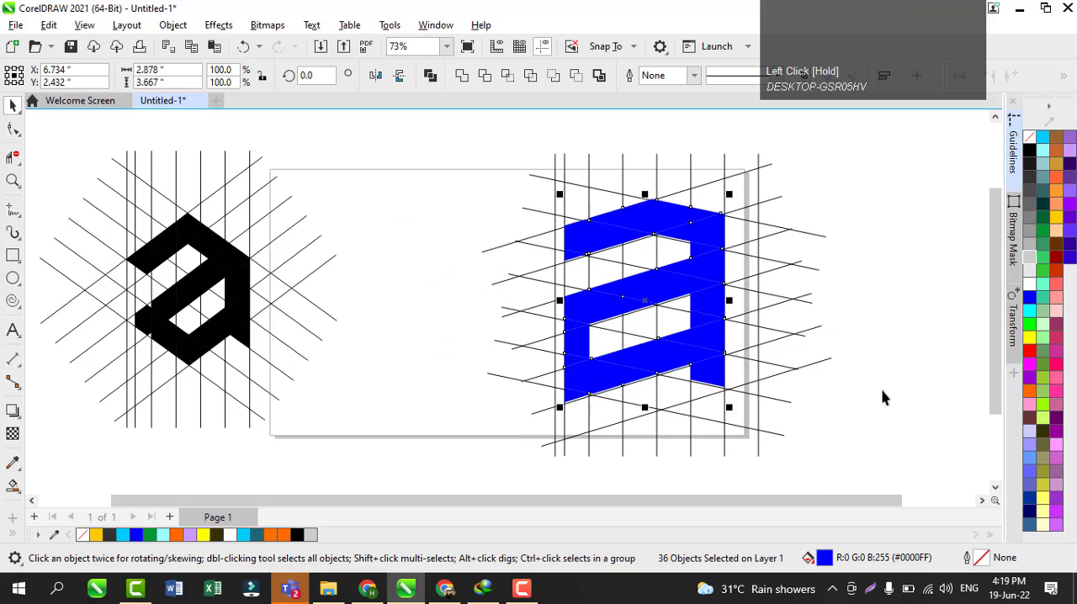
{"action": "key", "text": "Down"}
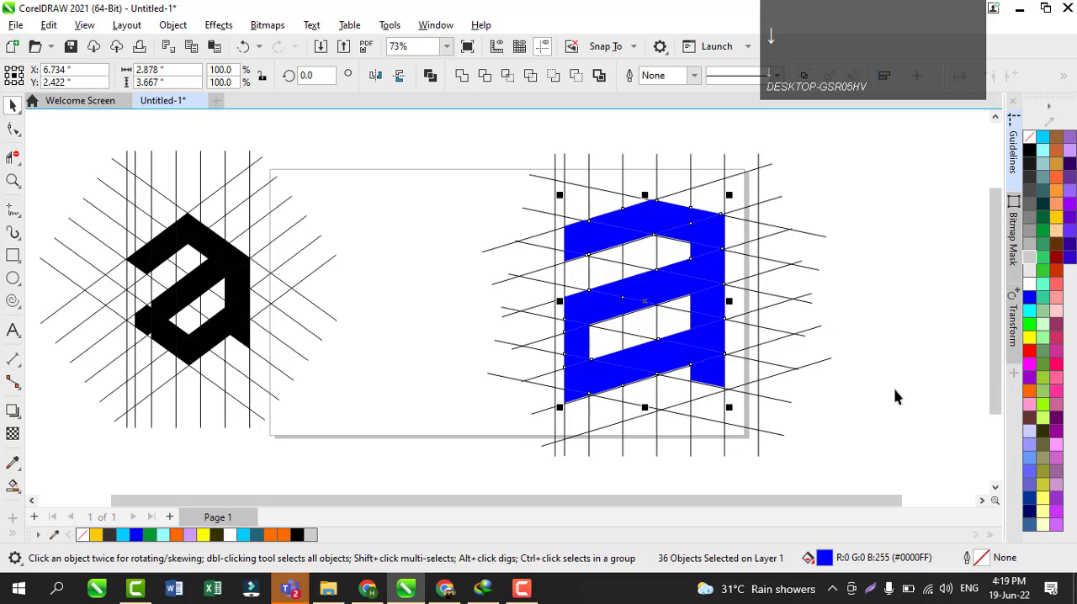